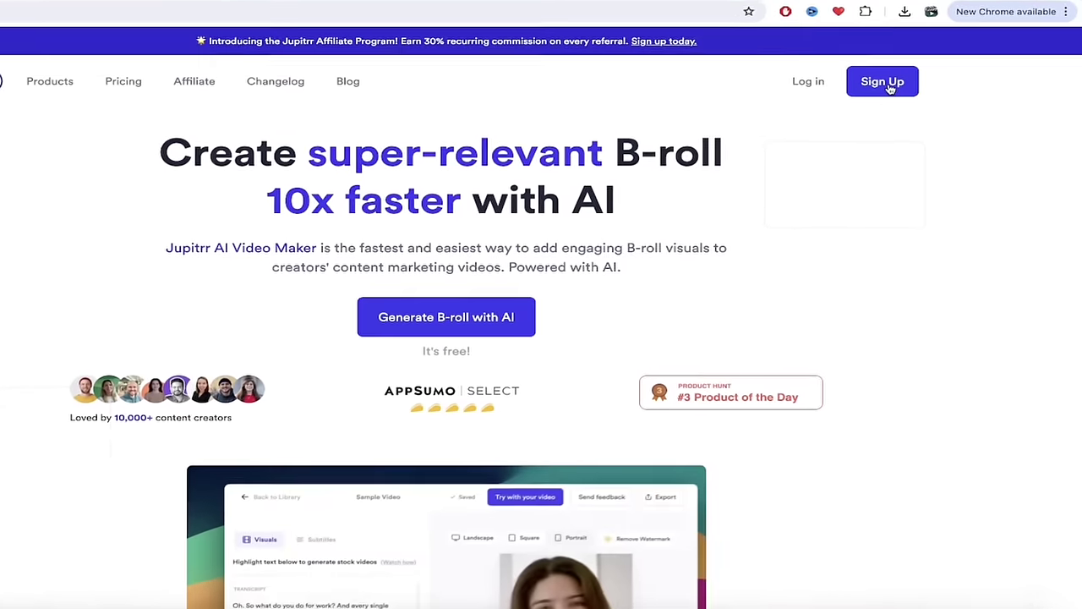
Log in to Jupitrr AI using Continue with Google.
click(793, 64)
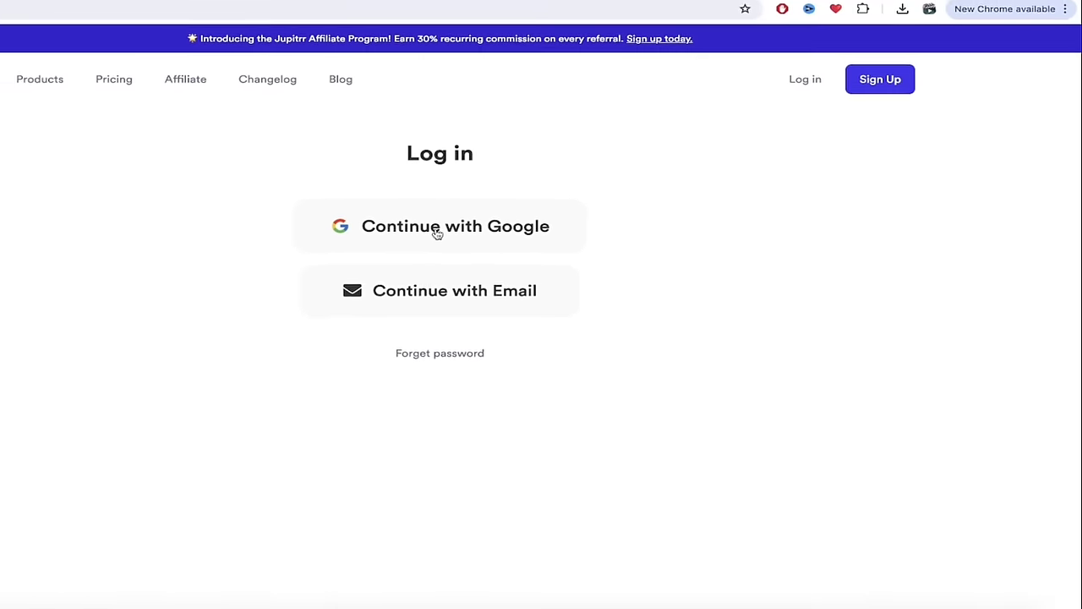
click(437, 234)
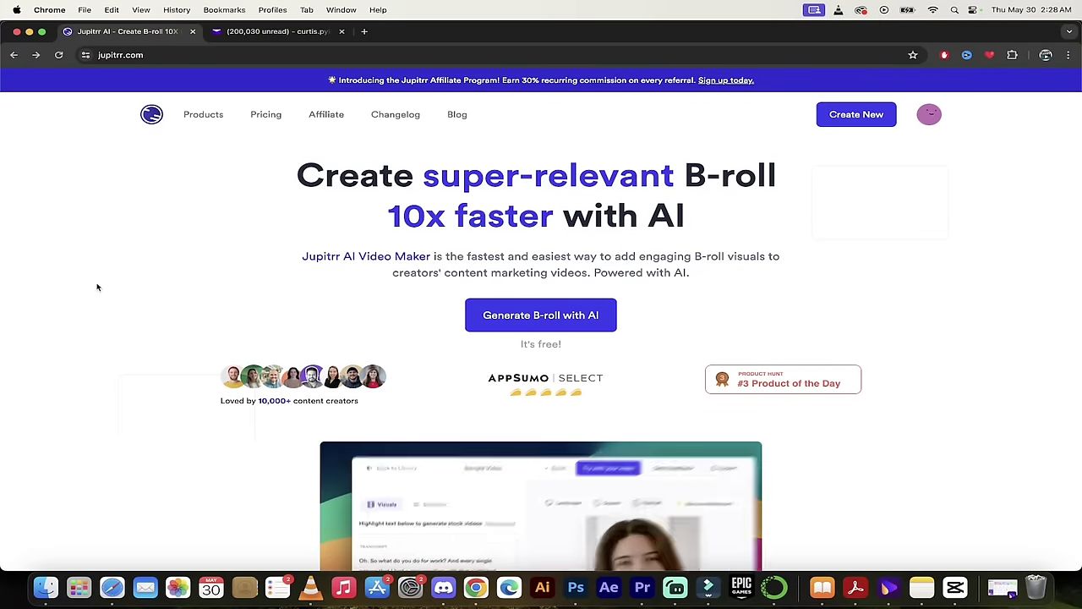
Browse the Free, Starter, Creator and Pro plan comparison on the Pricing page.
click(266, 114)
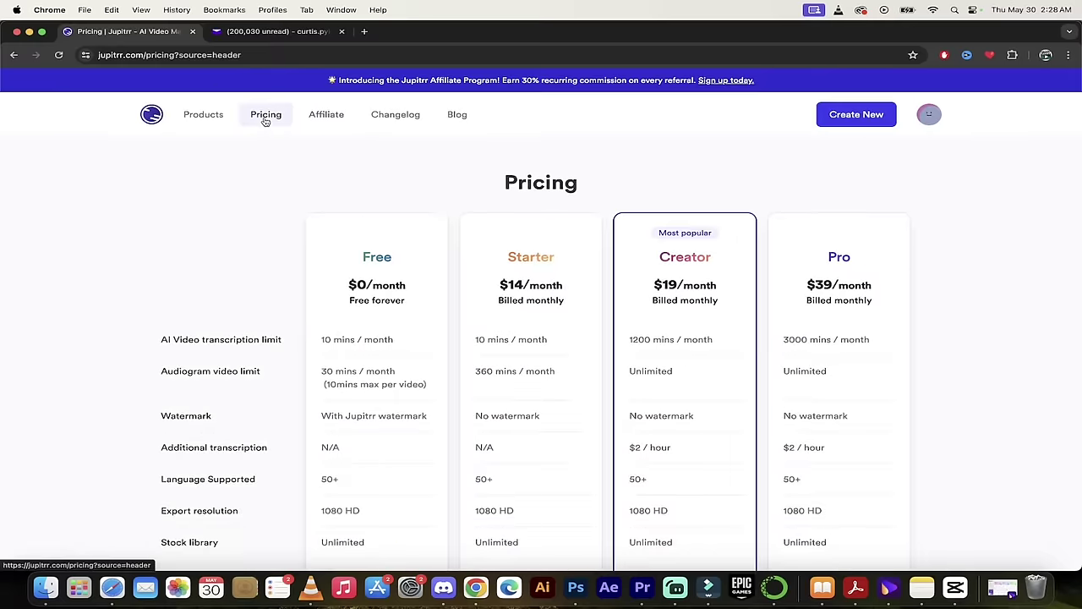
scroll(169, 304, down, 2)
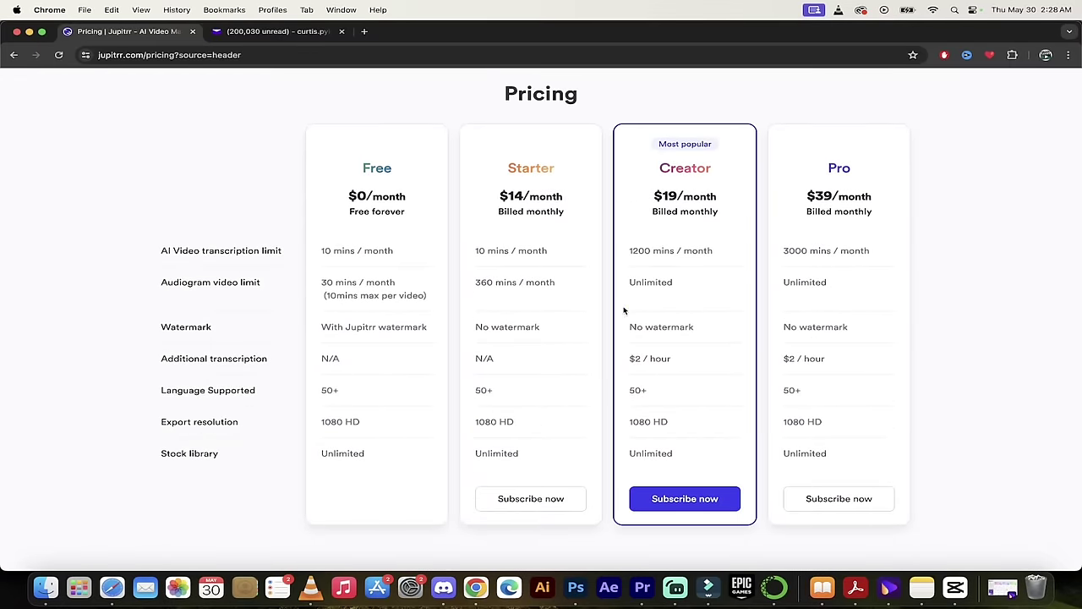
scroll(1004, 335, up, 1)
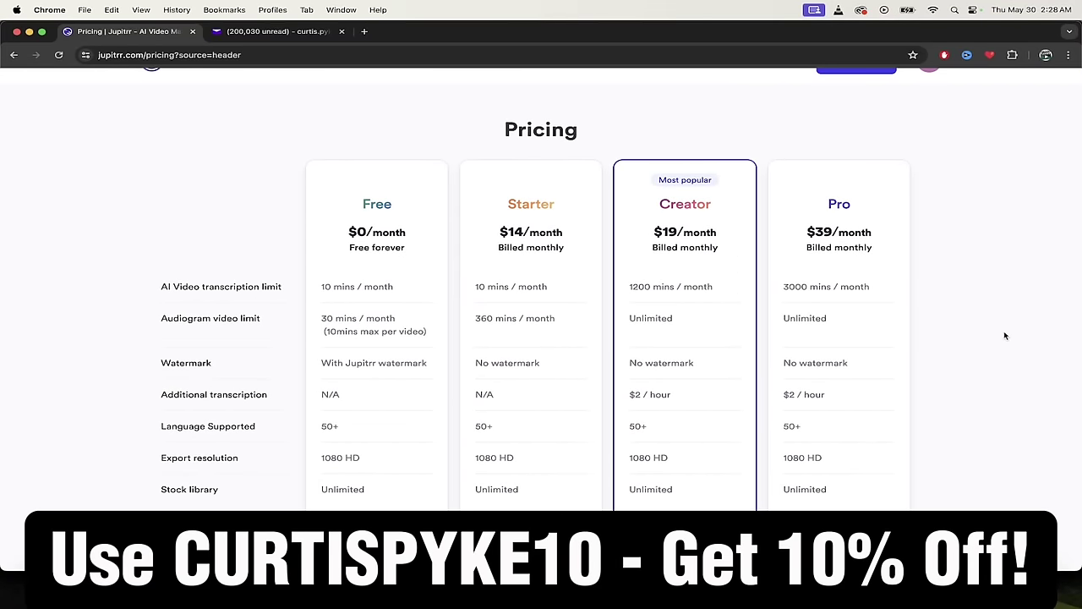
scroll(357, 381, down, 2)
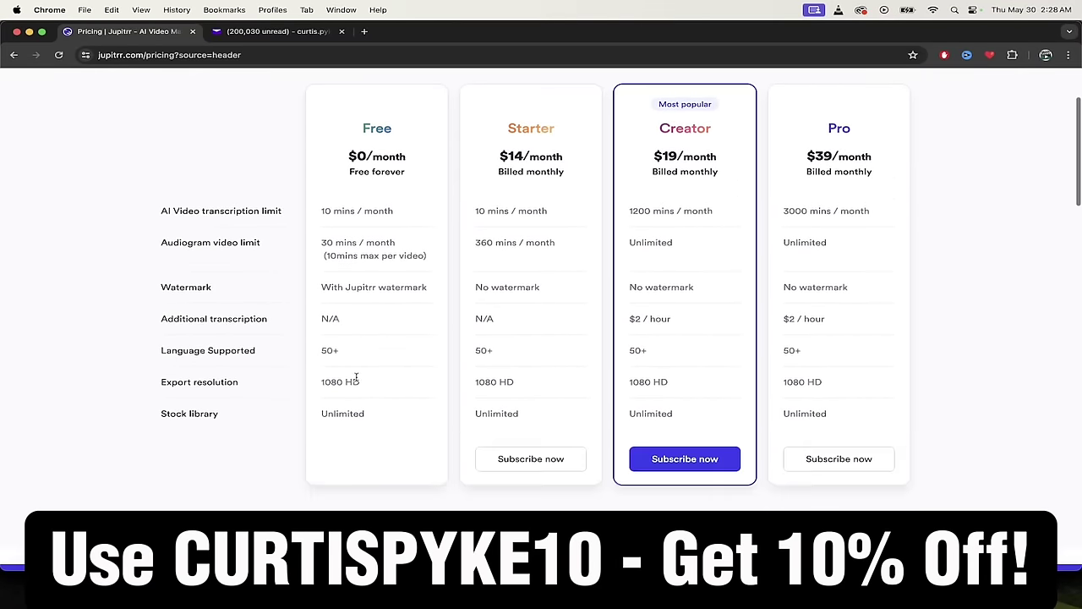
scroll(358, 379, up, 2)
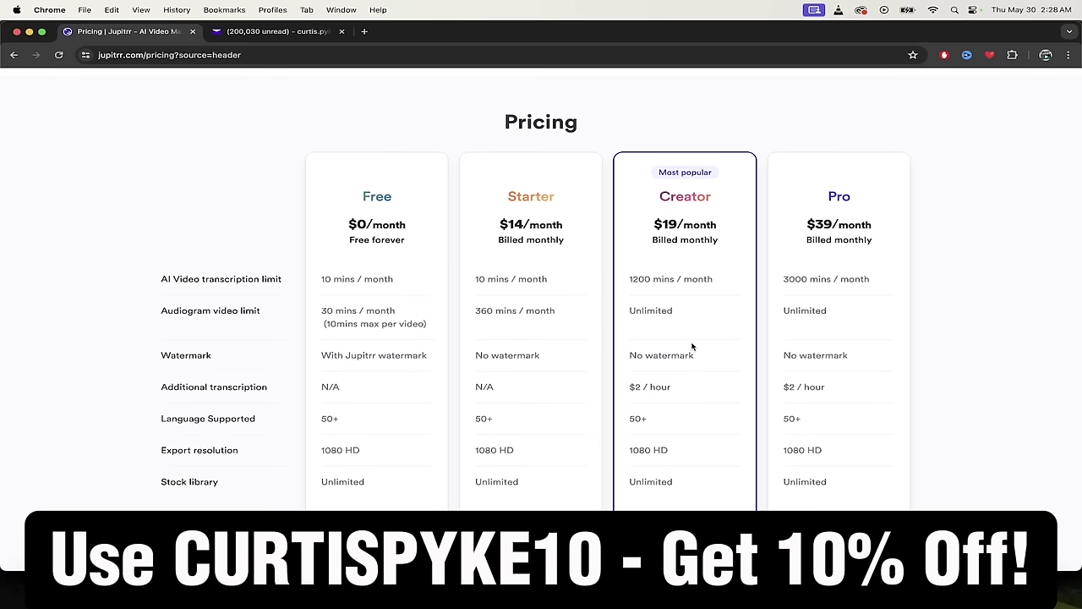
scroll(691, 347, up, 2)
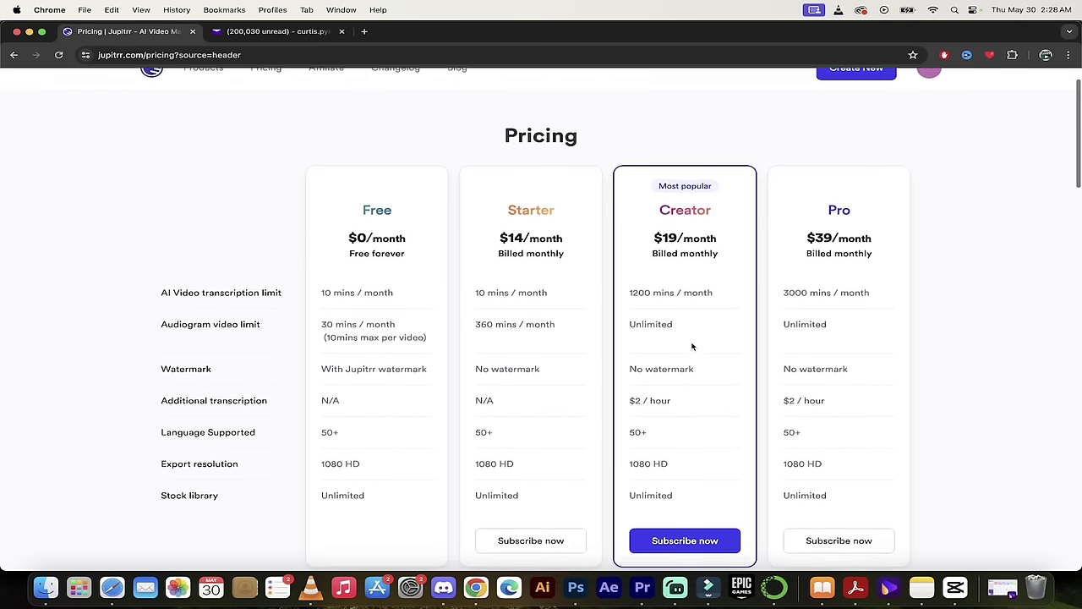
scroll(692, 347, down, 2)
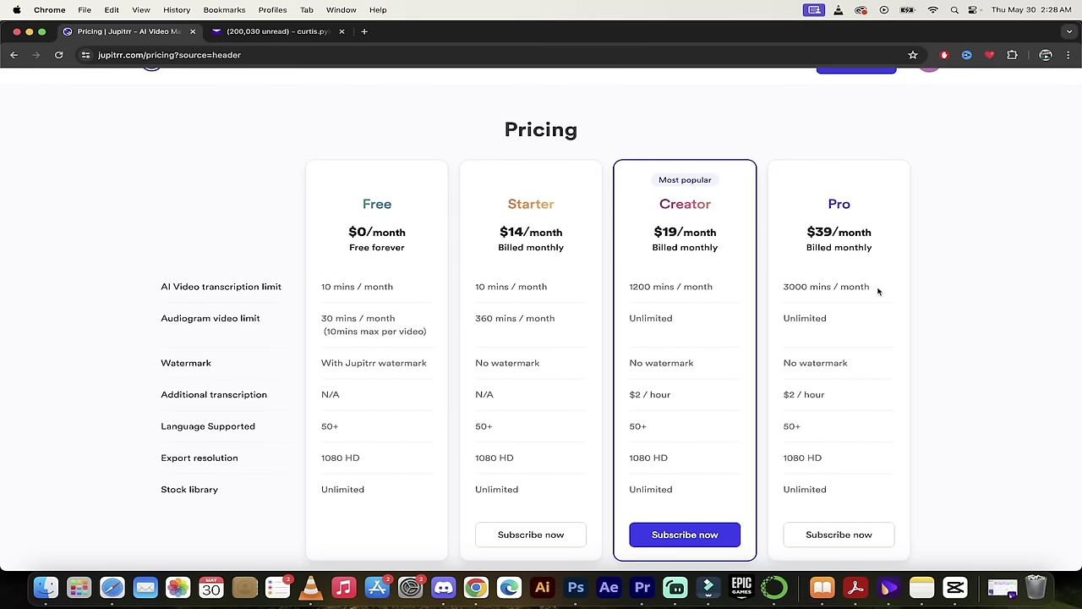
scroll(878, 291, down, 2)
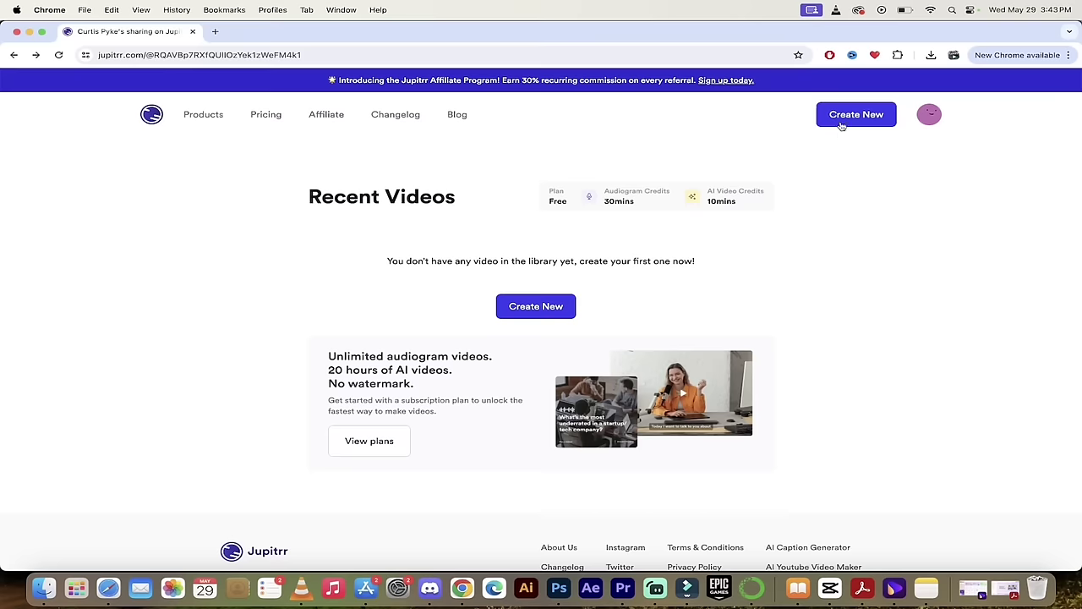
Start a new AI Video by uploading Jupitrr.mp4 from the Jupitrr folder.
click(842, 119)
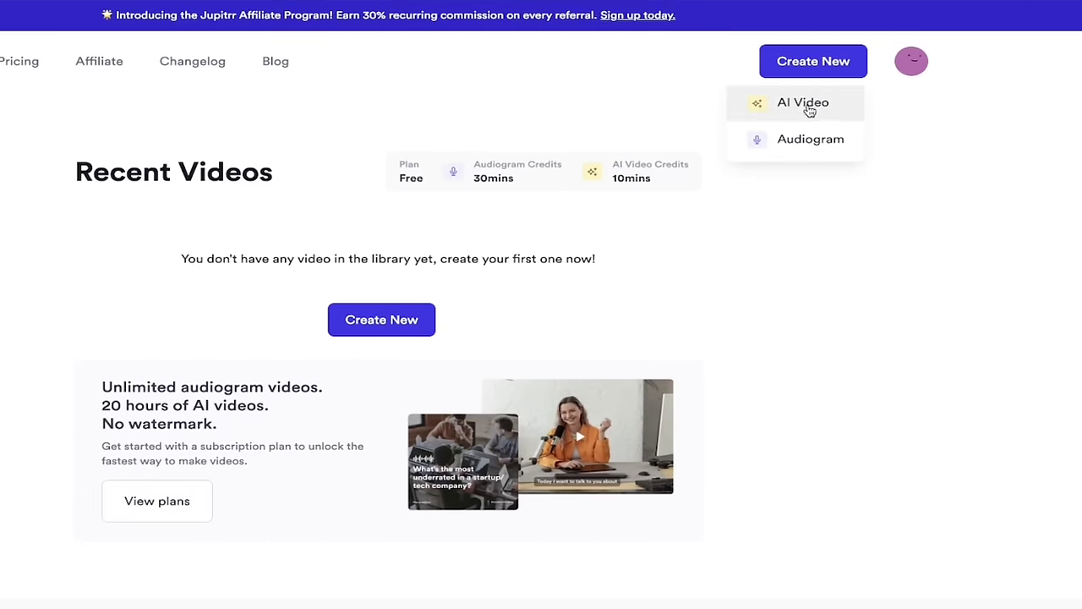
click(807, 105)
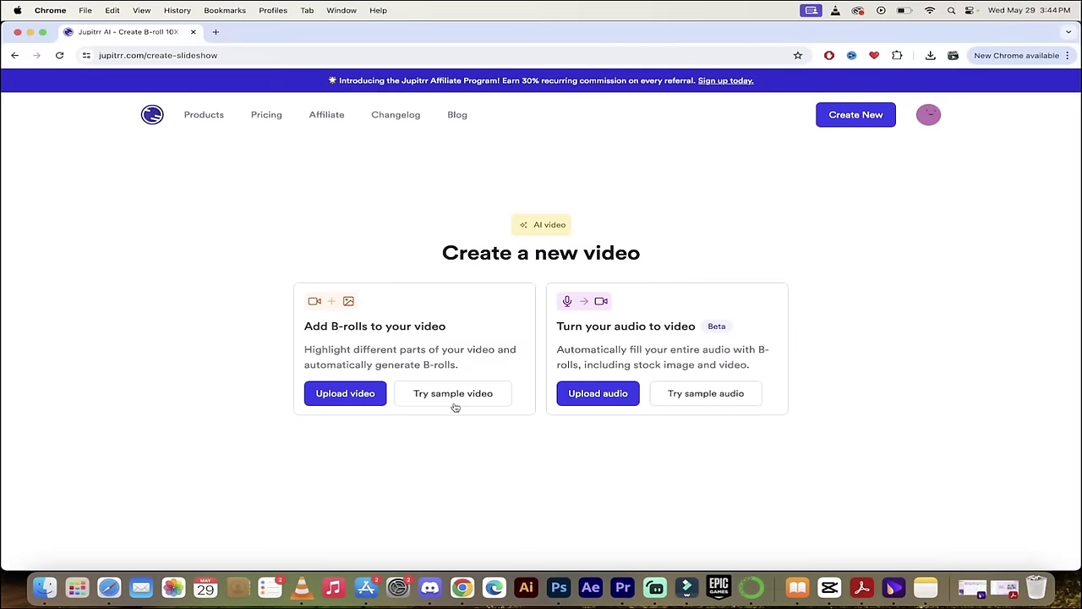
click(350, 395)
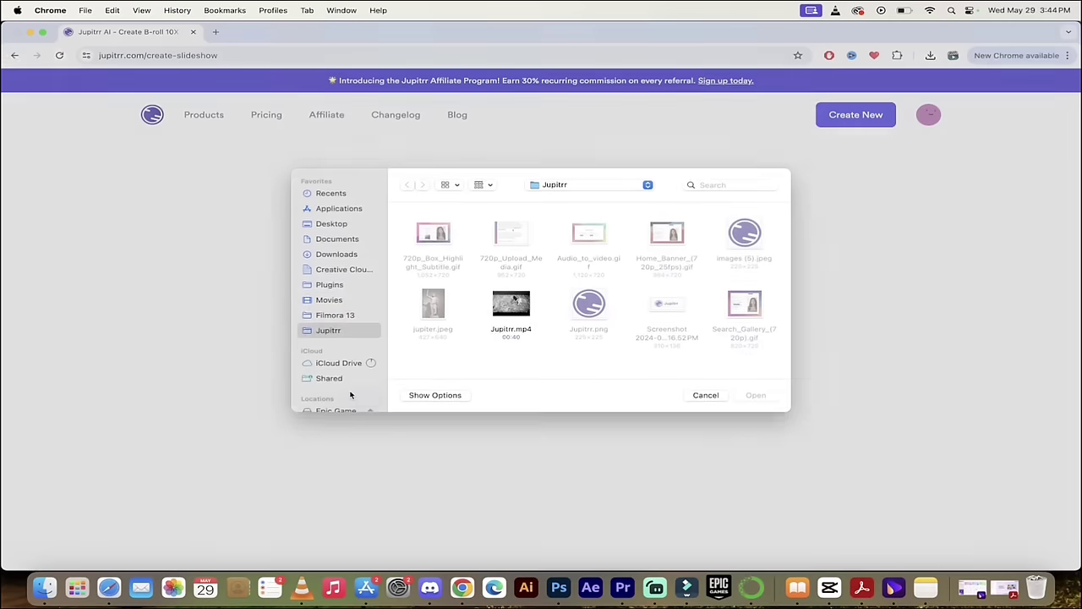
click(512, 336)
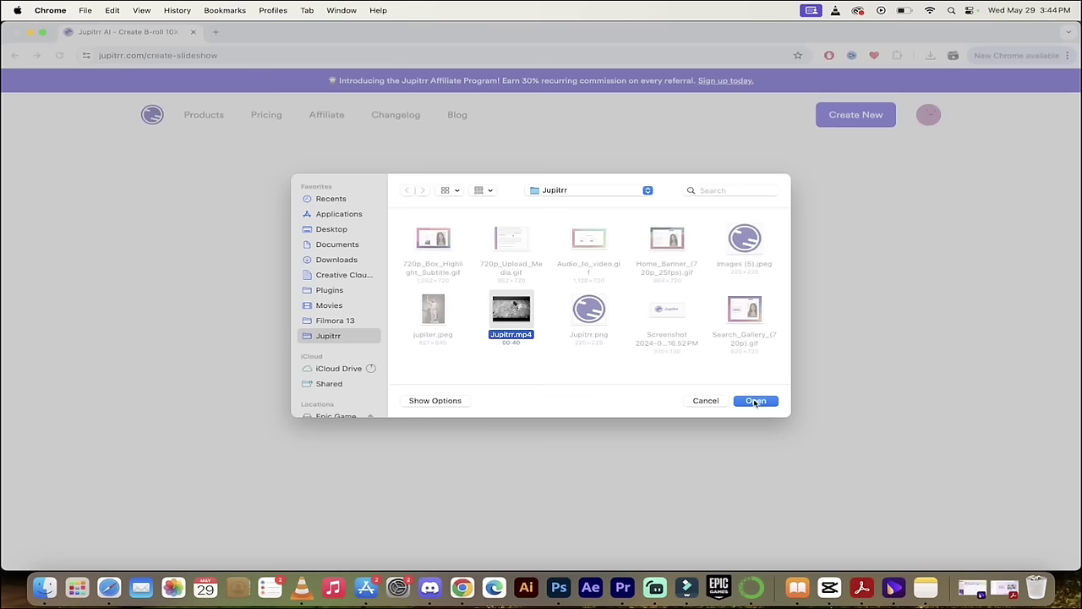
click(755, 400)
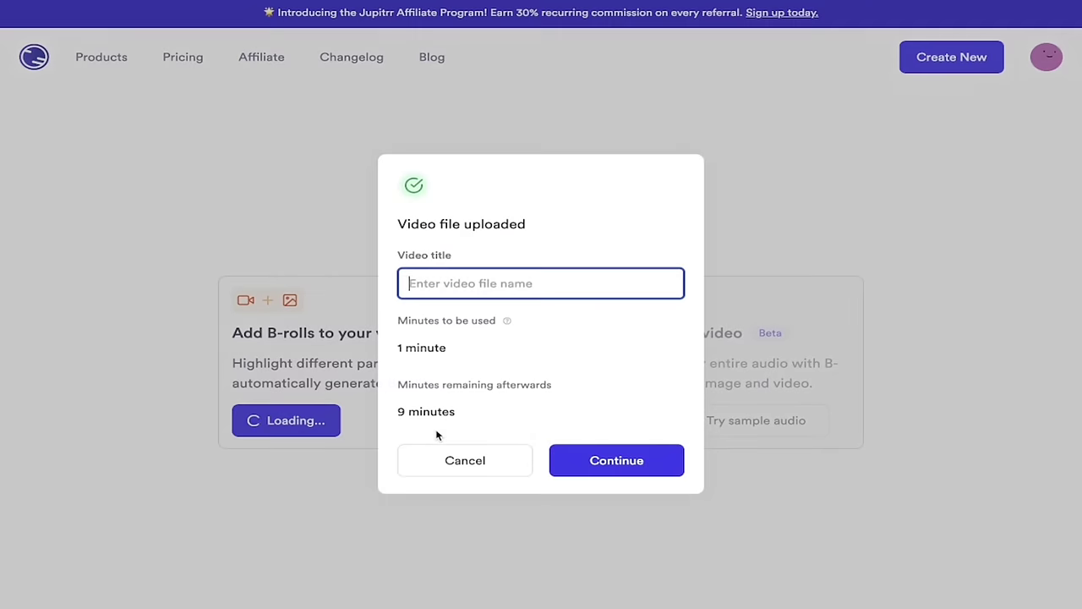
Title the upload 'Jupitrr', let it process, and play the captioned preview.
click(525, 283)
text(Jupitrr)
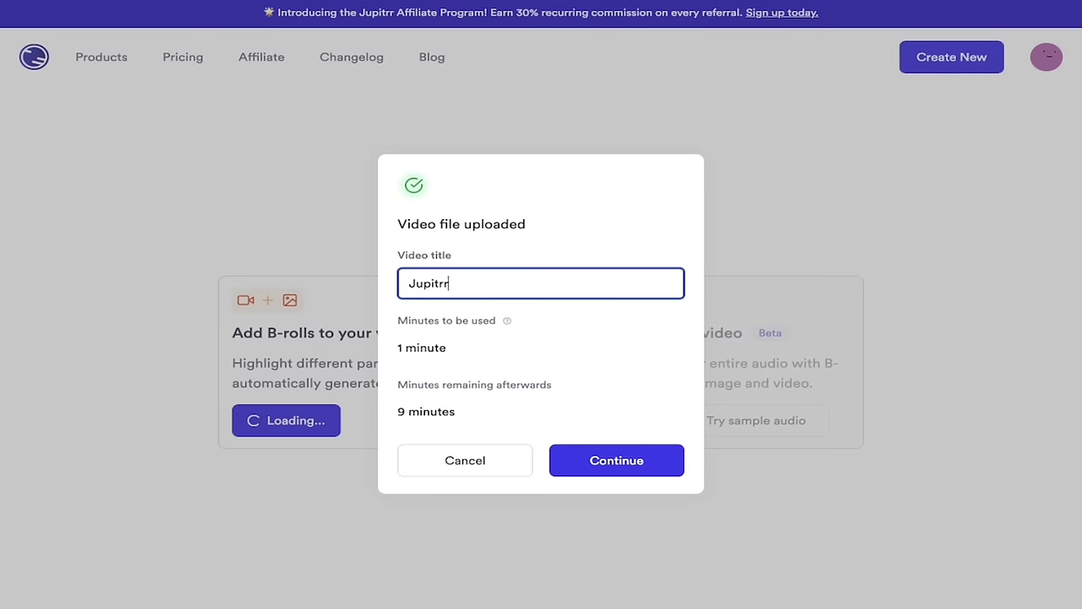
click(619, 457)
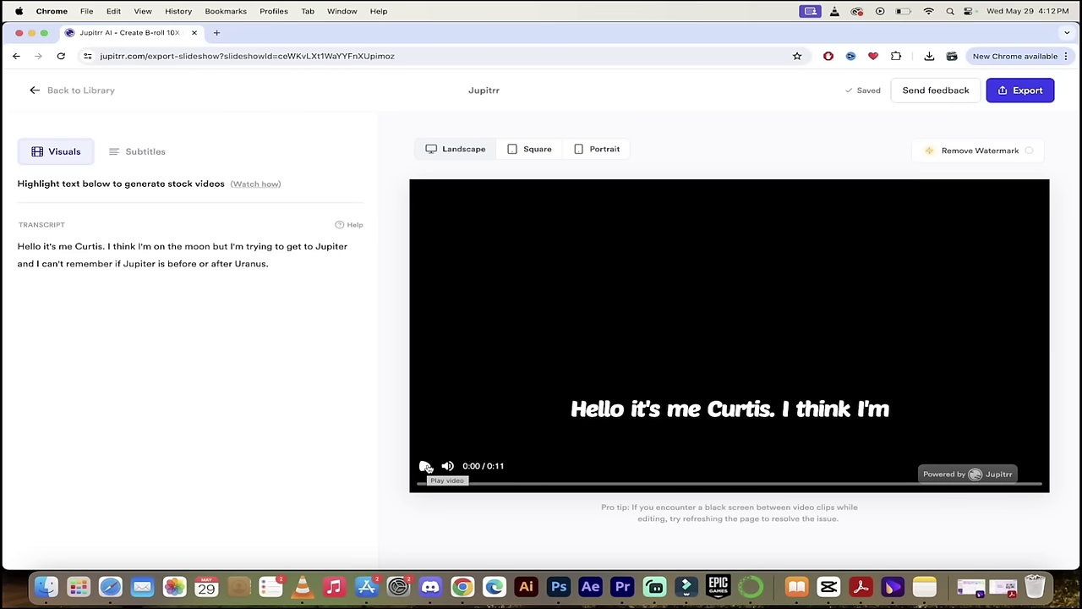
click(425, 468)
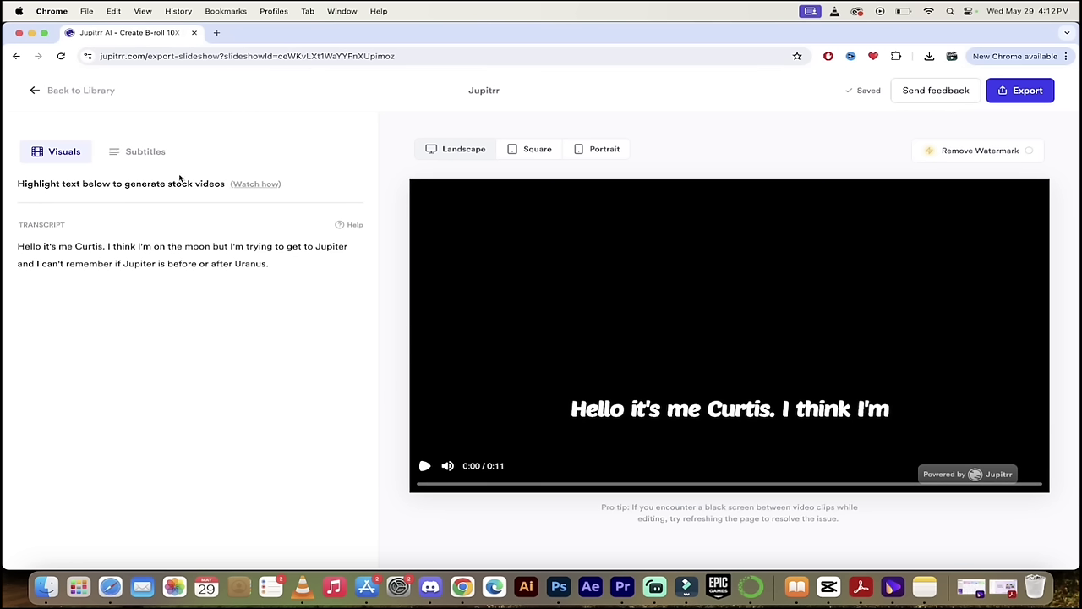
click(148, 151)
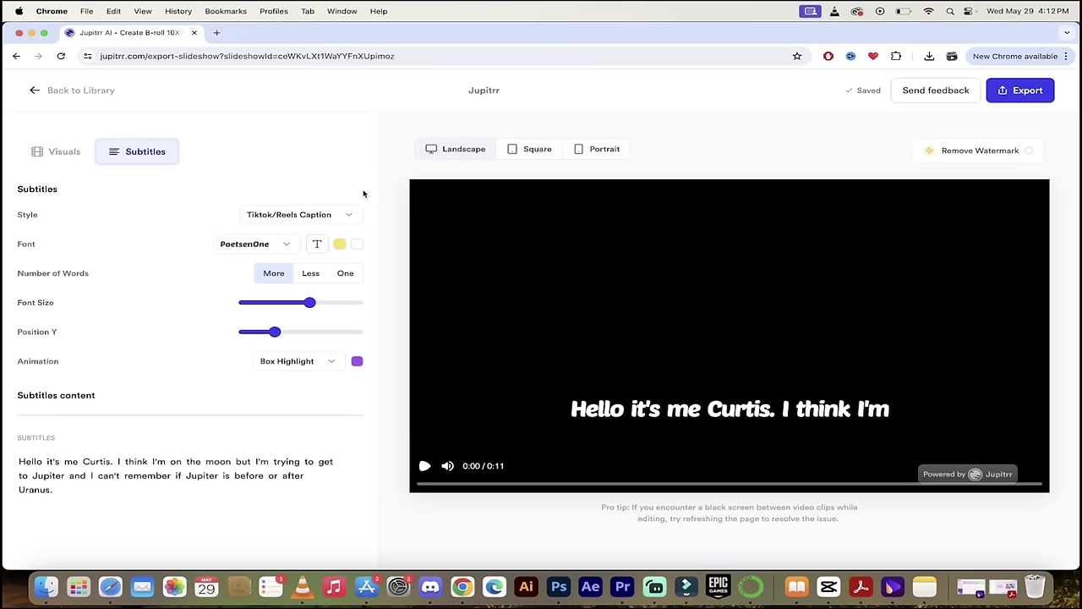
click(247, 245)
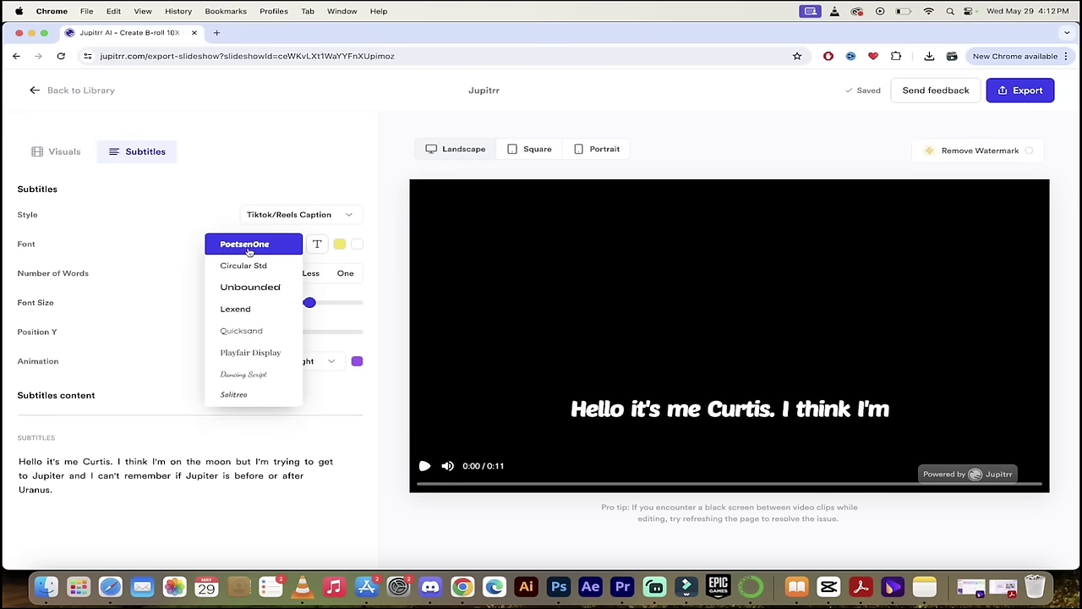
click(244, 267)
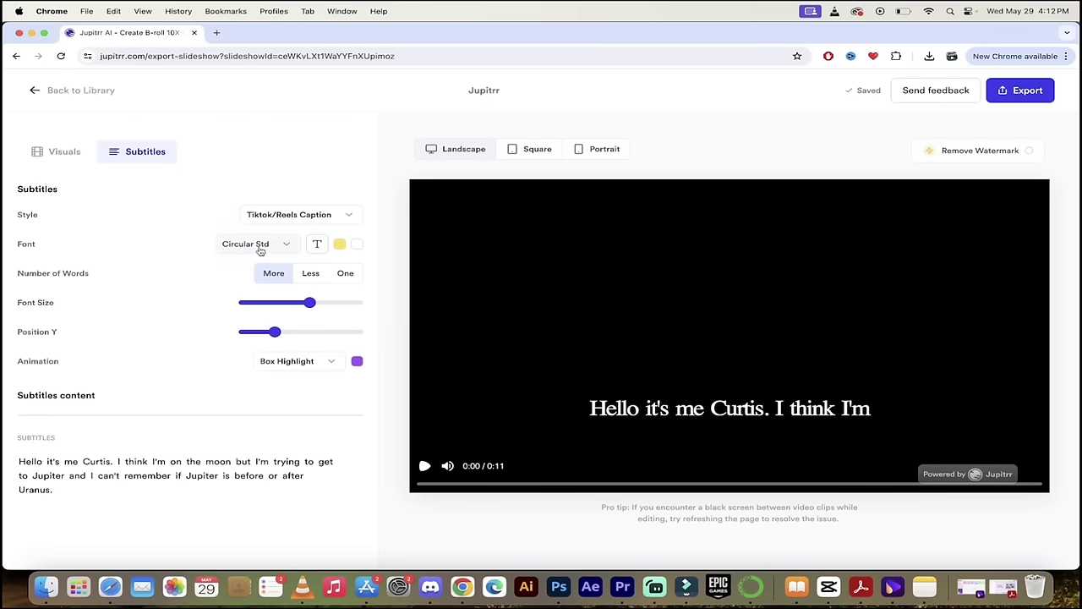
click(260, 246)
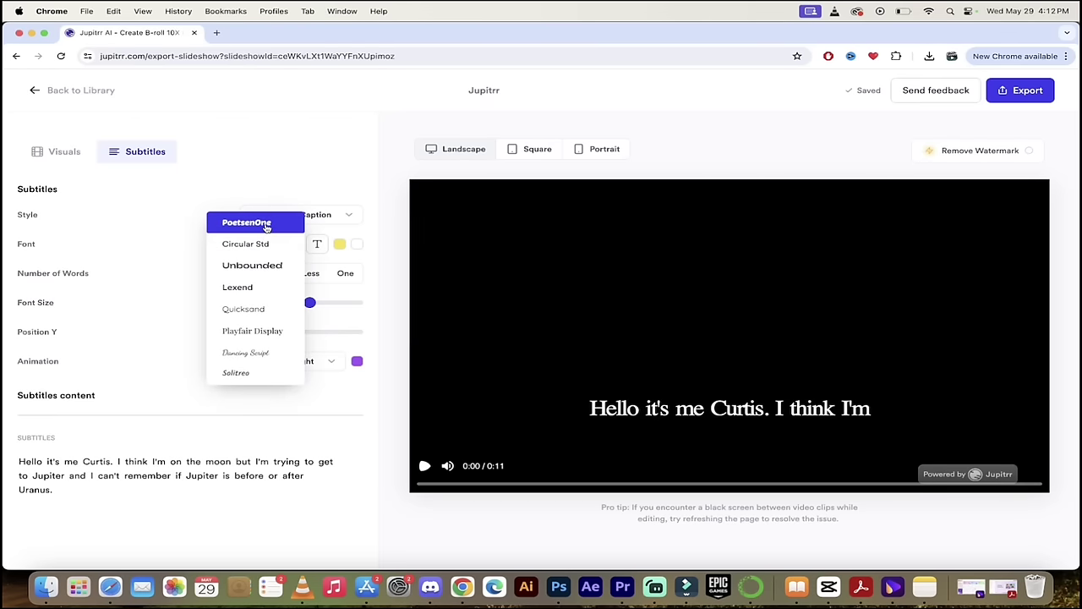
click(251, 265)
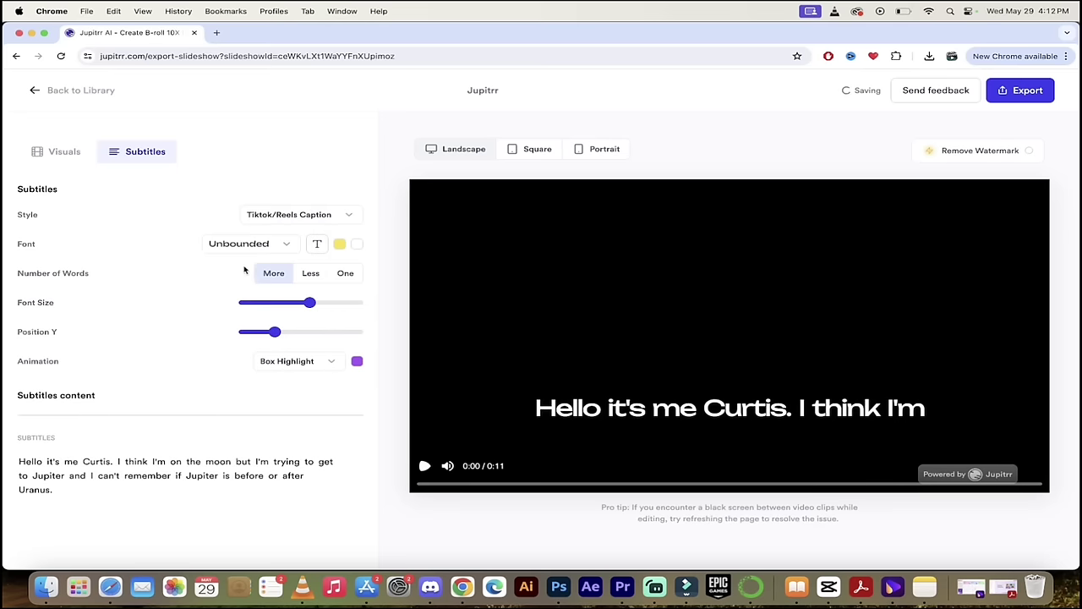
click(254, 247)
click(234, 199)
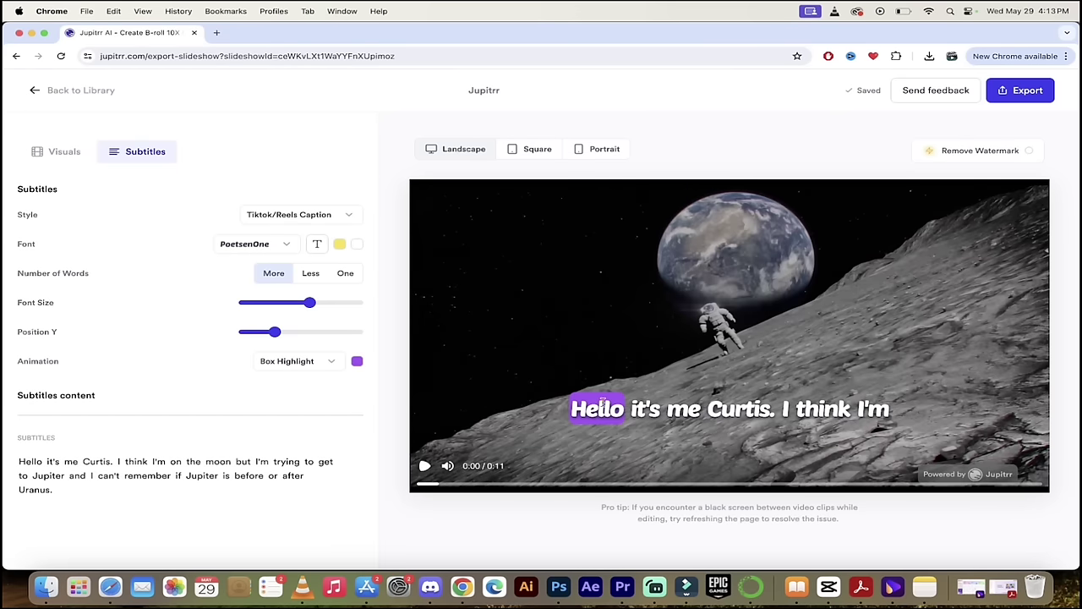
click(296, 361)
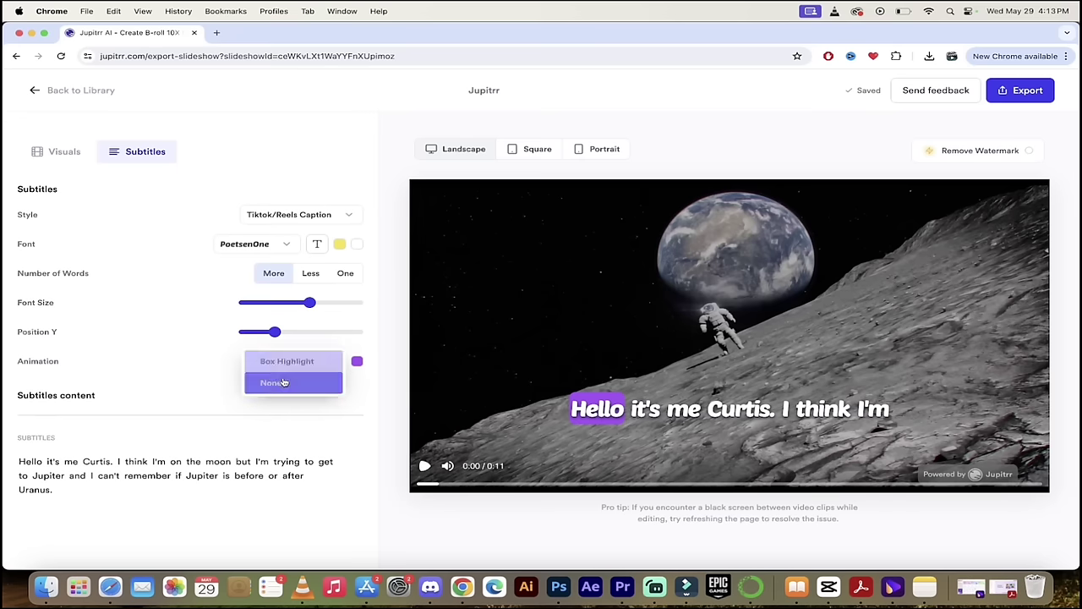
click(284, 381)
click(298, 361)
click(305, 339)
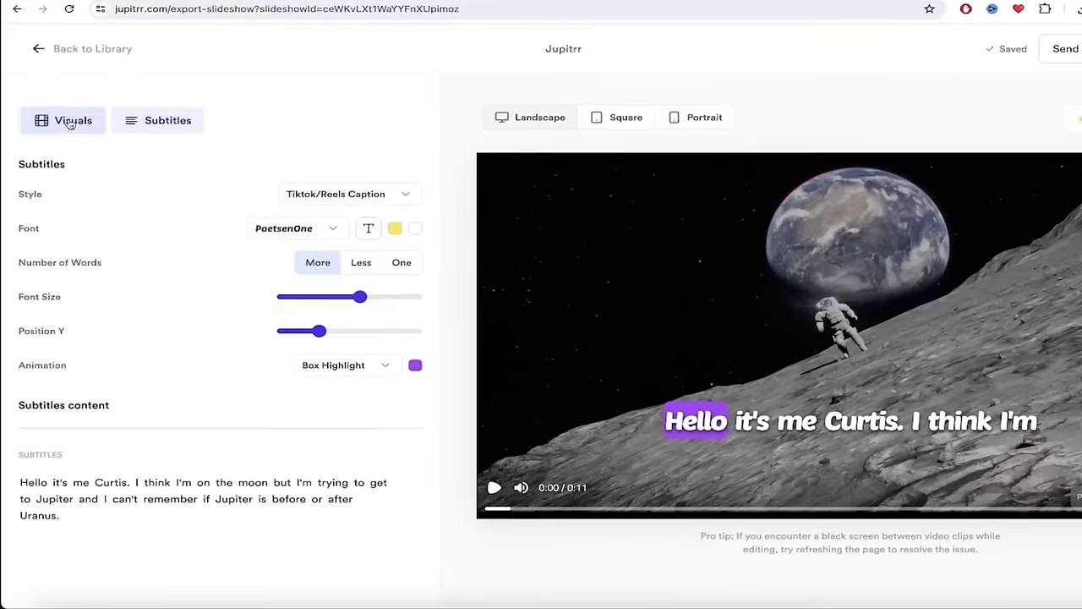
In the Visuals transcript, highlight the phrase 'I'm trying to get to Jupiter'.
click(71, 122)
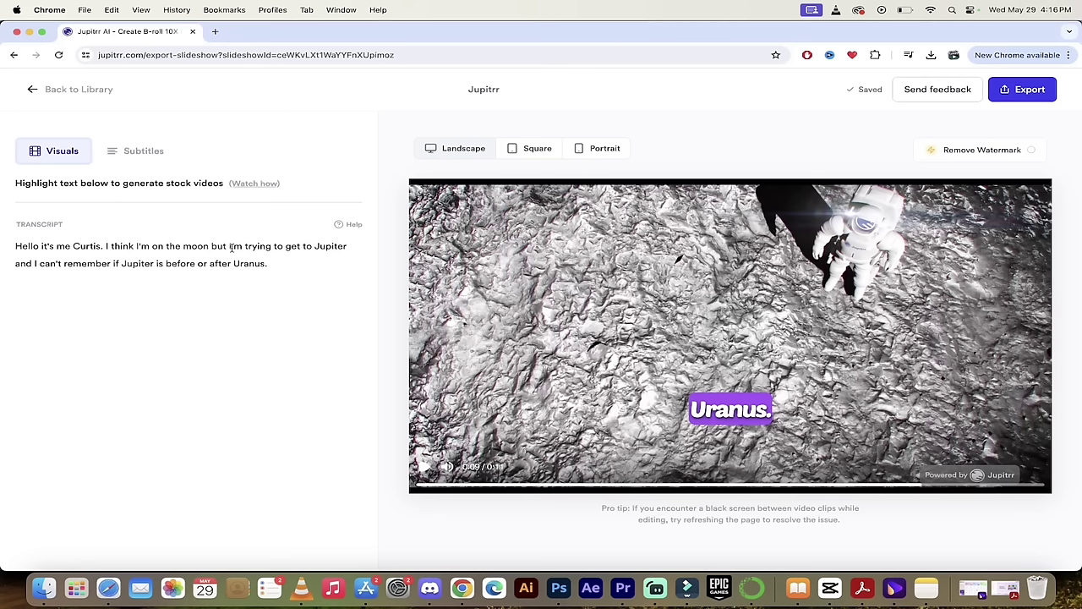
drag(227, 246, 343, 248)
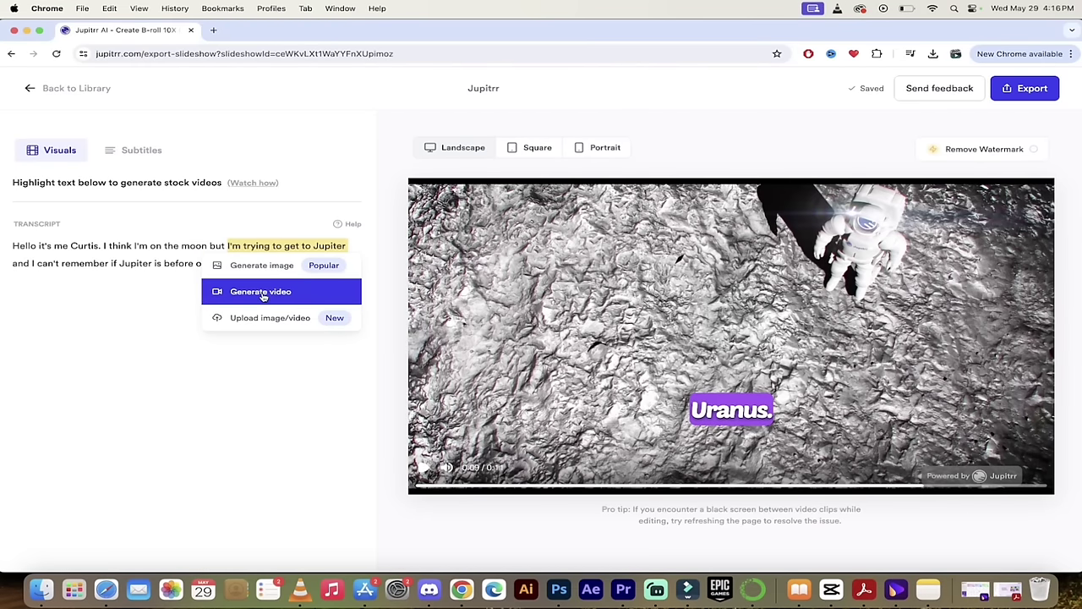
Generate a stock Jupiter video for the phrase, then play it from 0:03 muted.
click(263, 296)
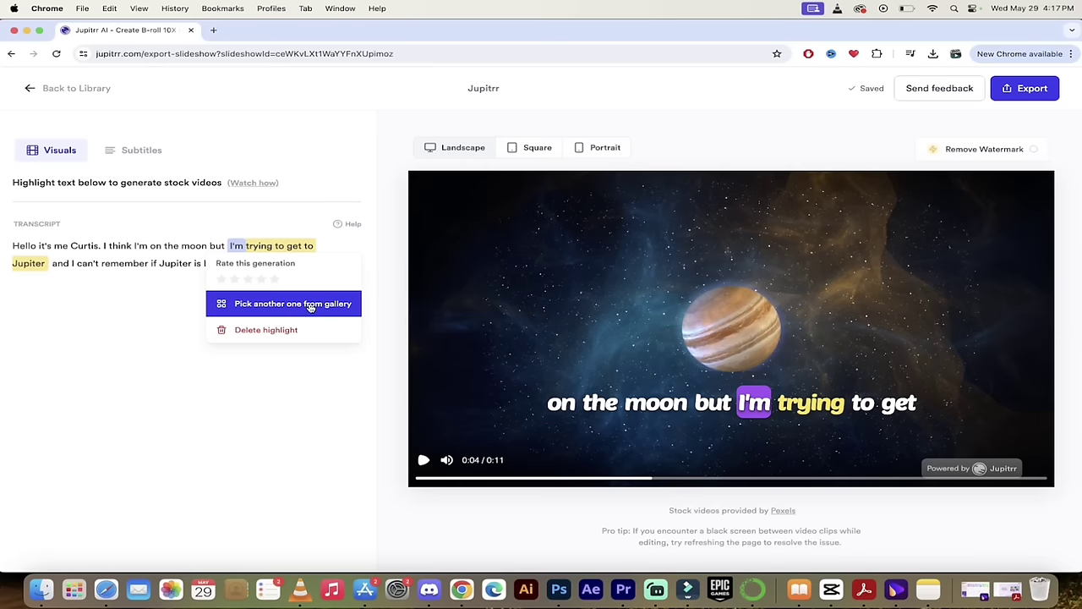
click(608, 481)
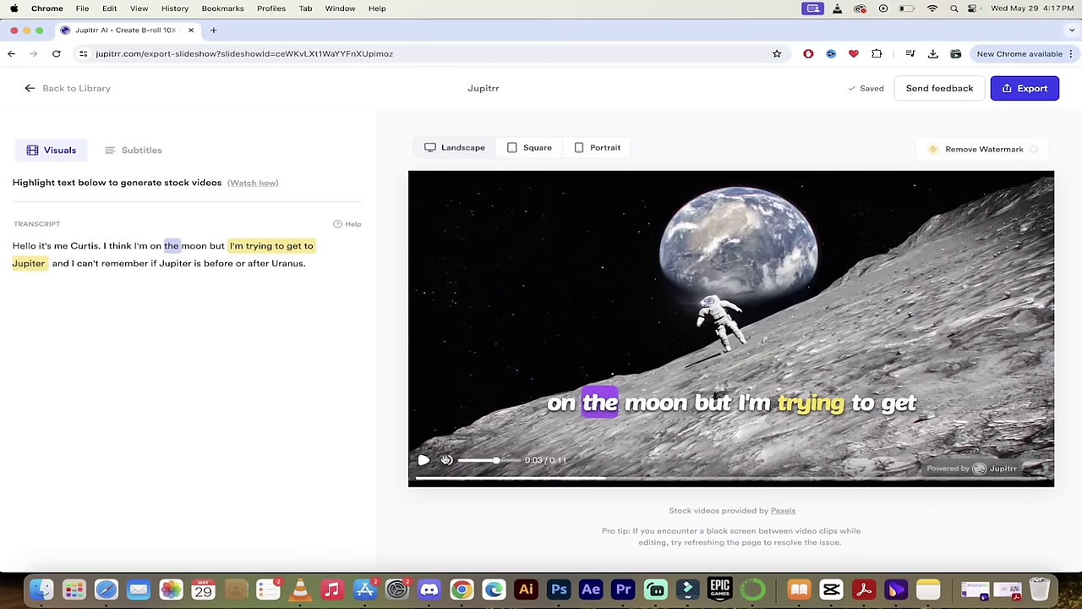
click(447, 460)
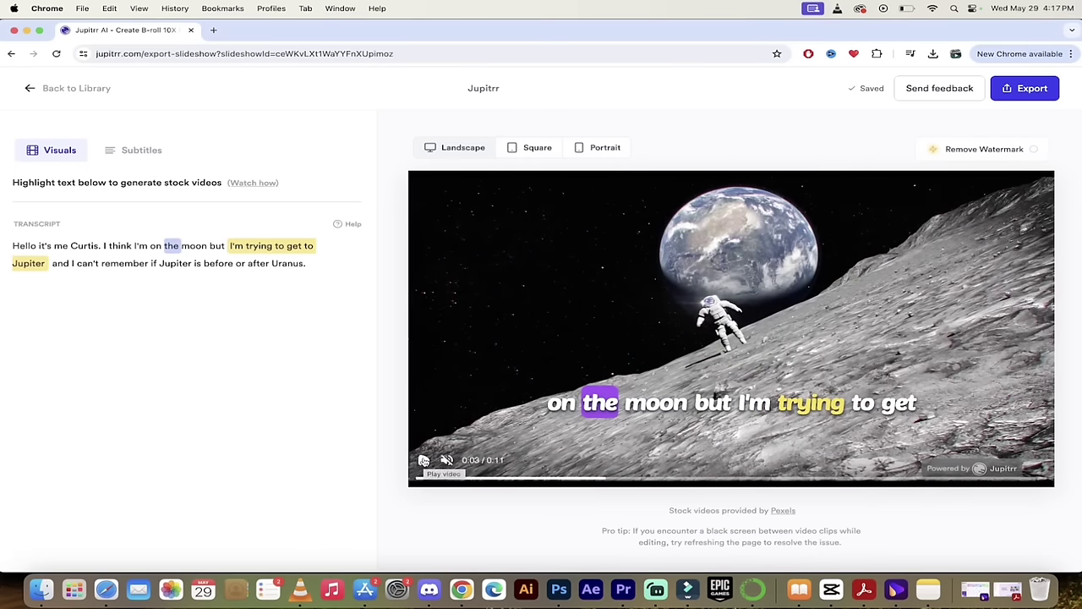
click(423, 460)
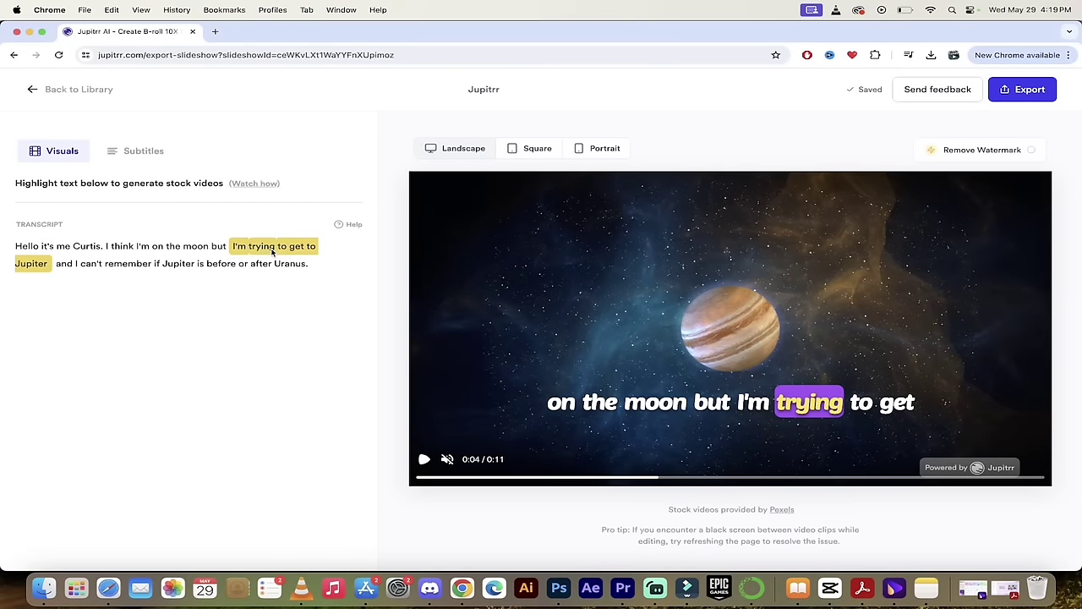
Swap the Jupiter clip for gallery footage of Jupiter with its moons and preview it.
click(272, 251)
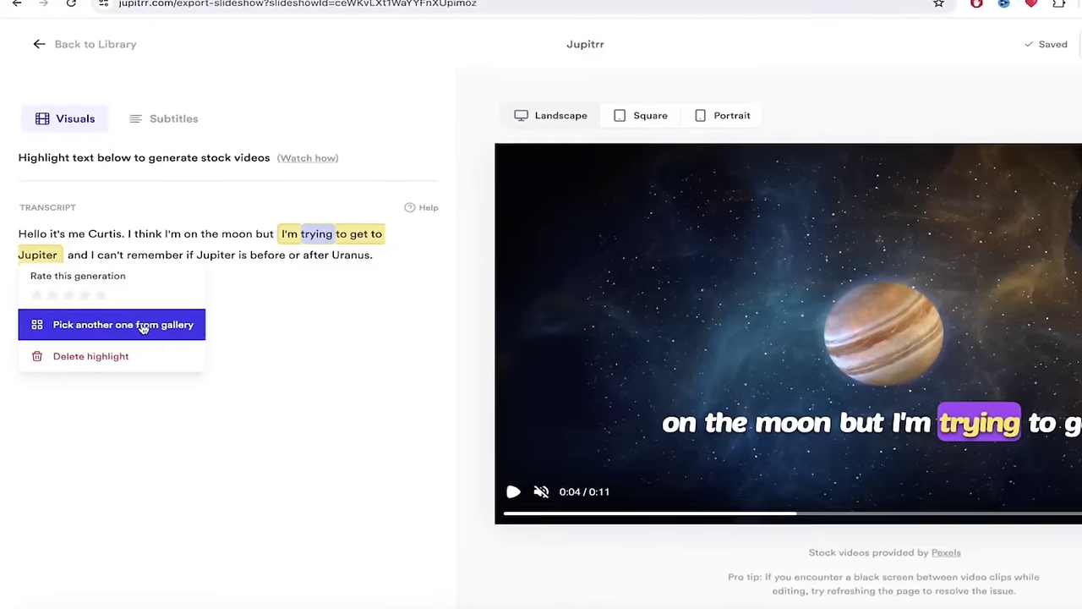
click(154, 329)
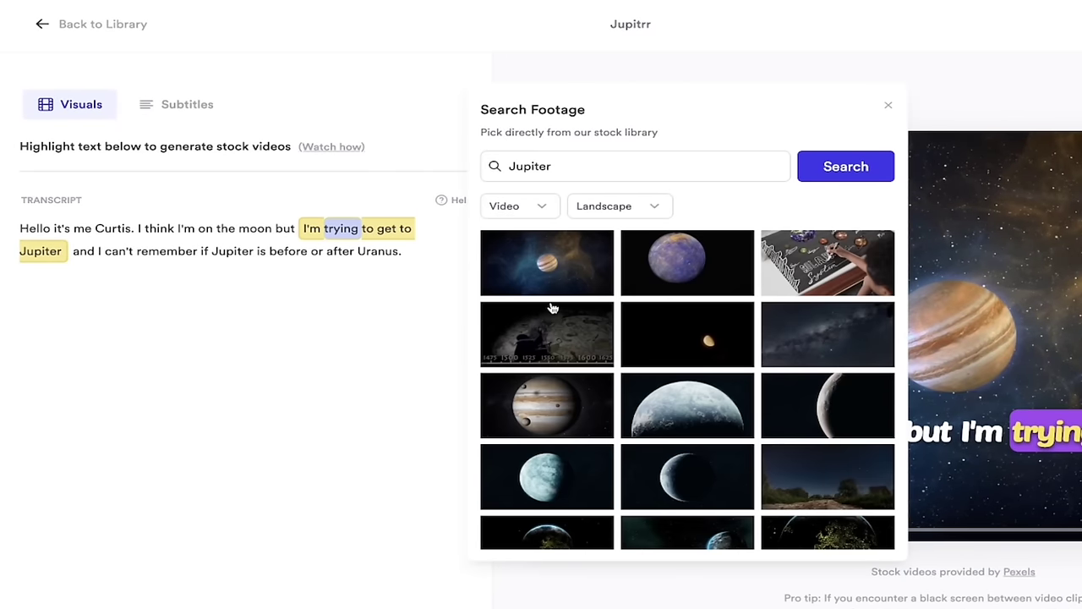
scroll(667, 300, down, 1)
scroll(667, 300, up, 1)
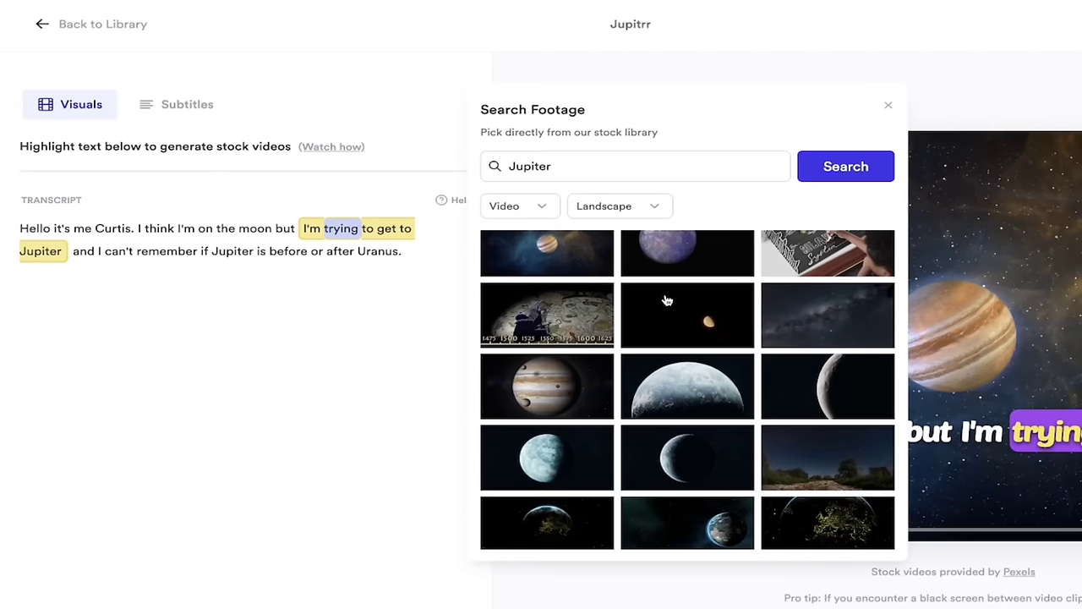
click(537, 386)
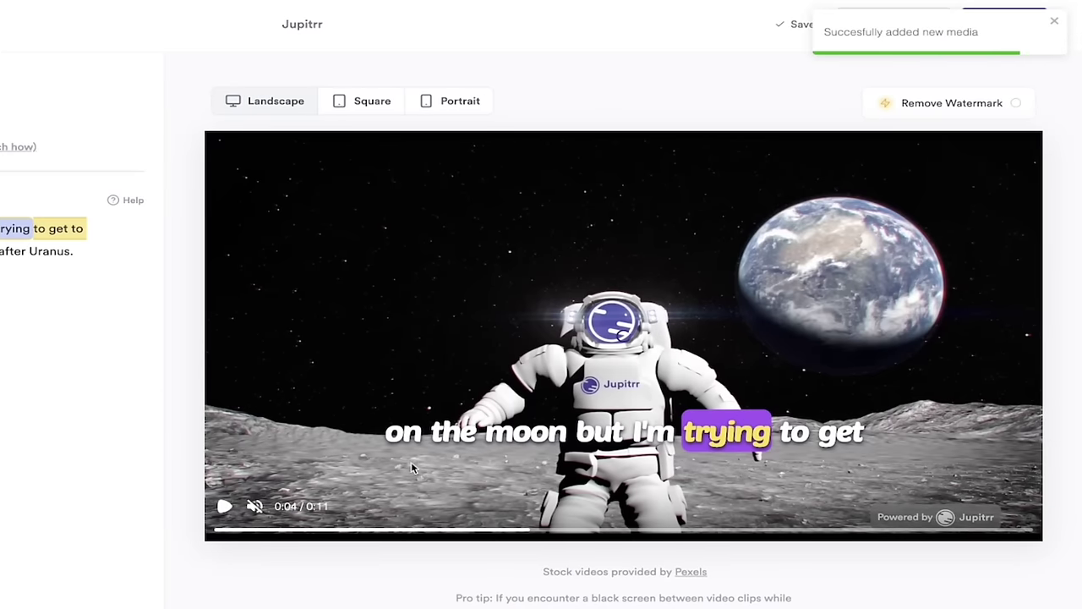
click(412, 468)
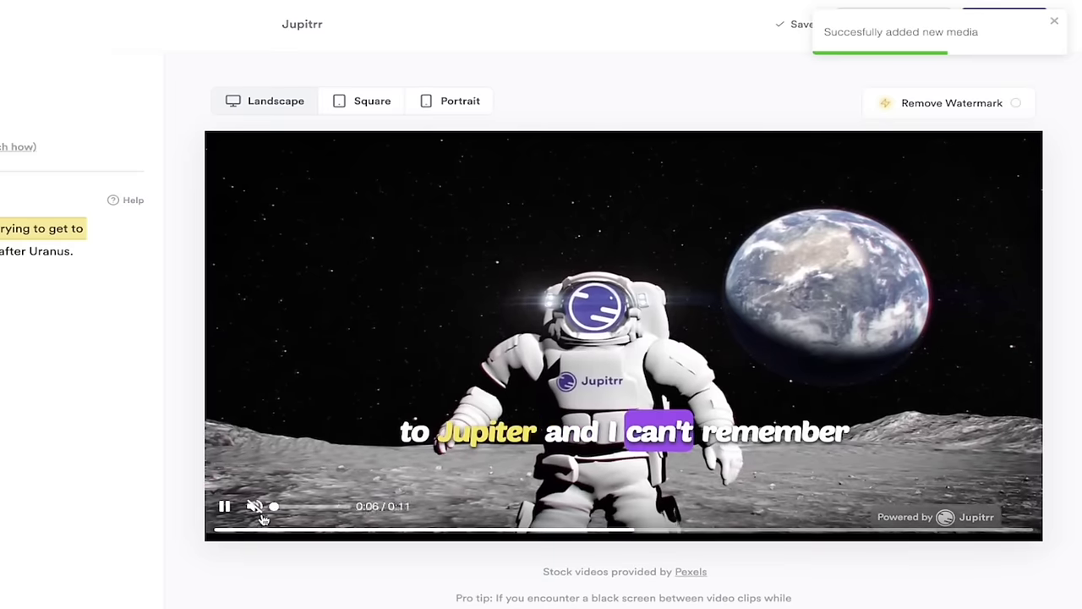
click(224, 506)
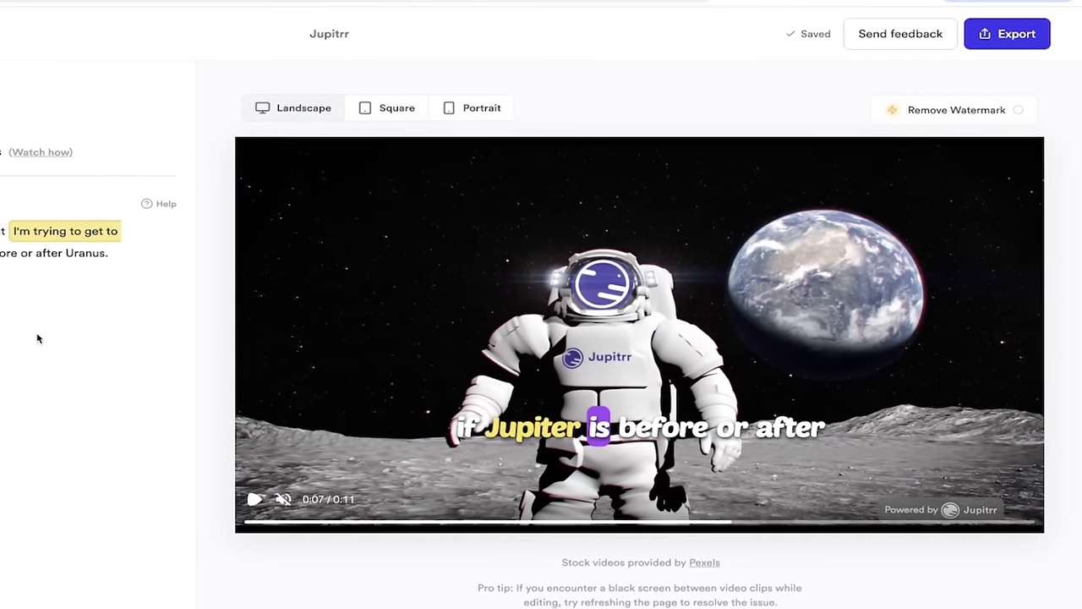
click(239, 244)
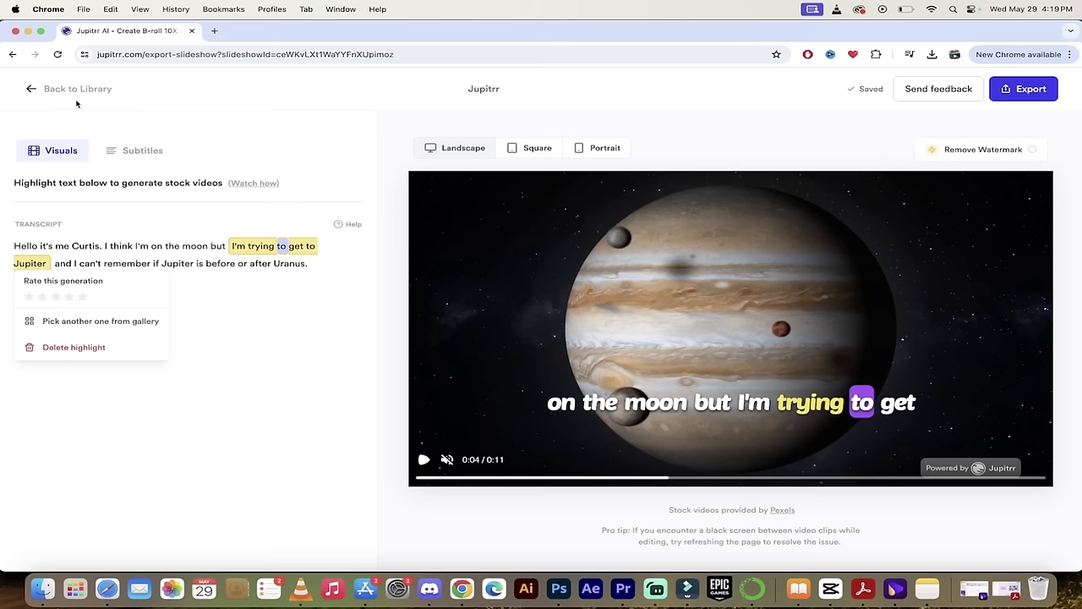
Leave the Jupitrr project for the library and begin another AI Video.
click(32, 91)
click(32, 92)
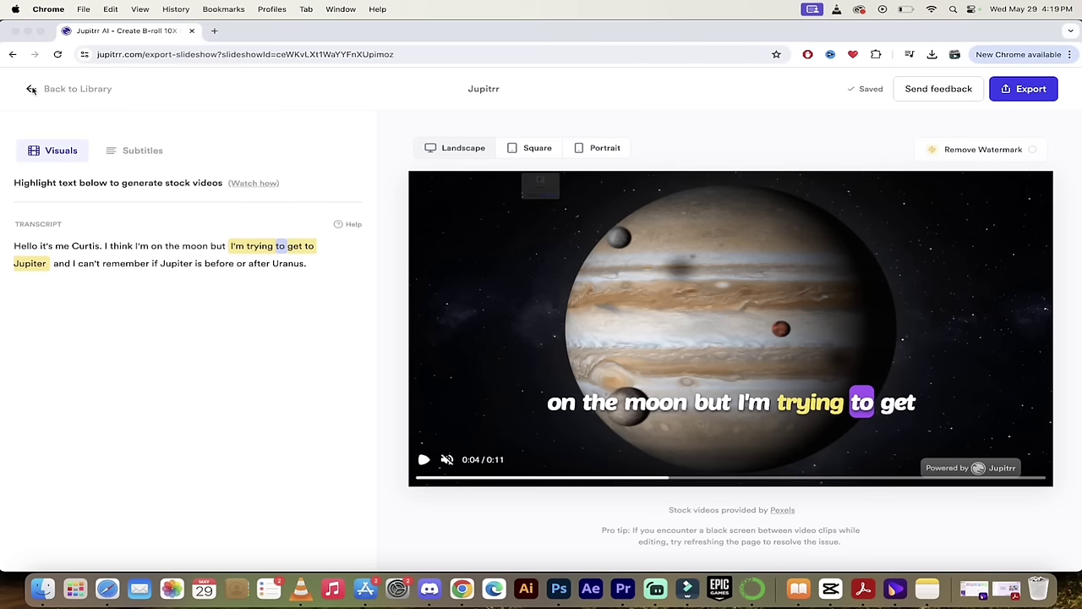
click(582, 226)
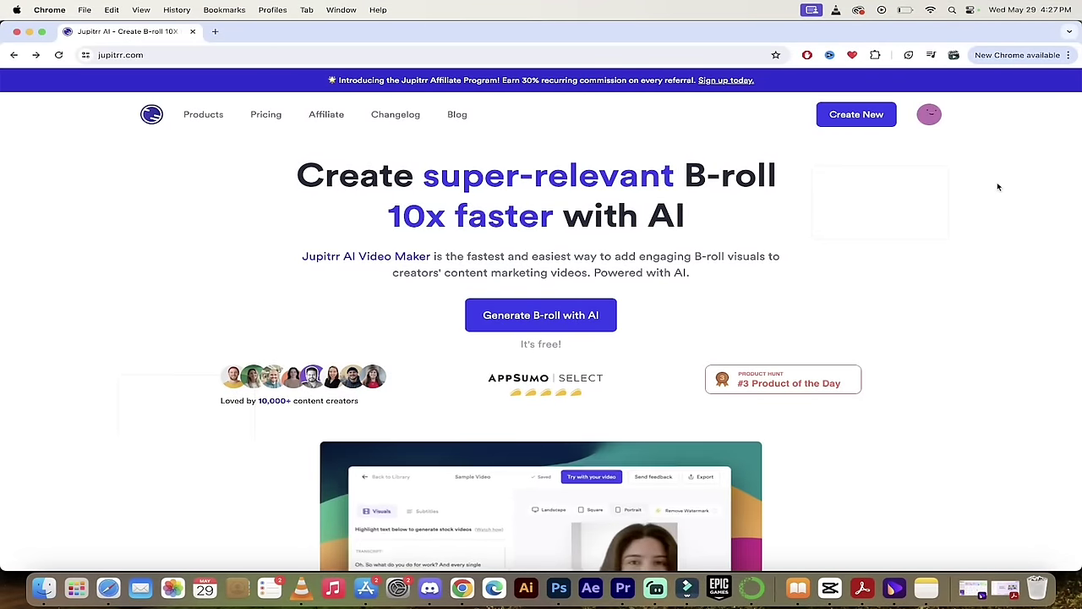
click(856, 117)
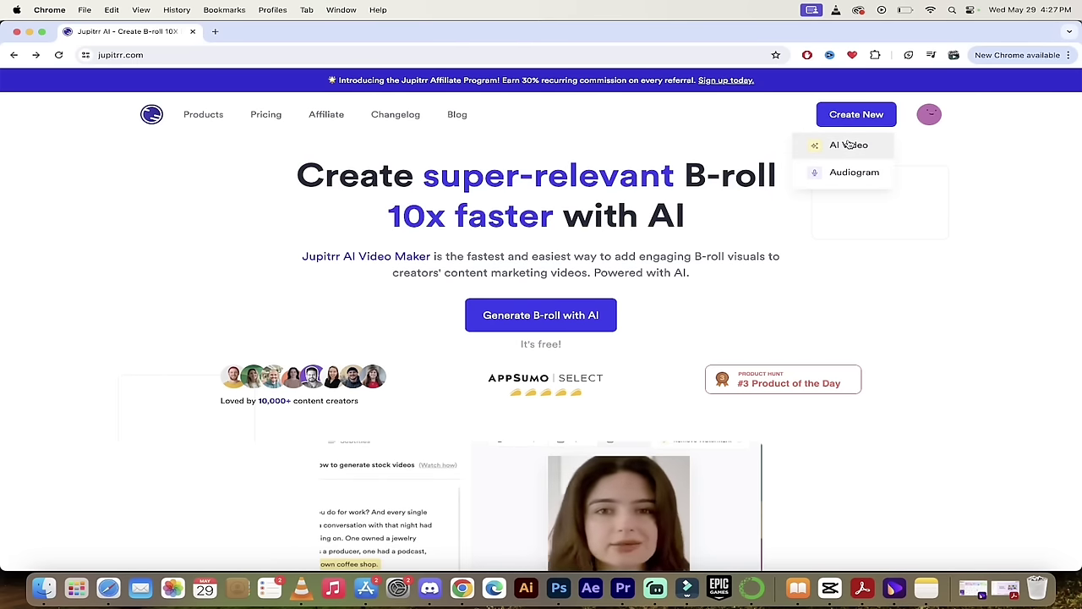
click(864, 146)
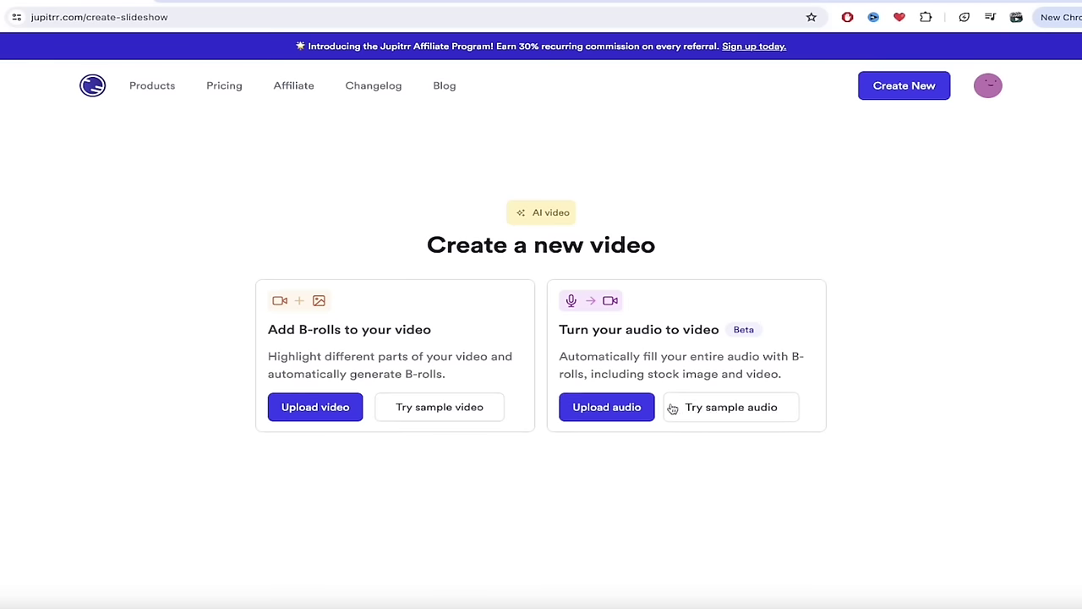
Upload Jupitrr.mp3 as audio and title the new video 'JupiterandUranus'.
click(610, 411)
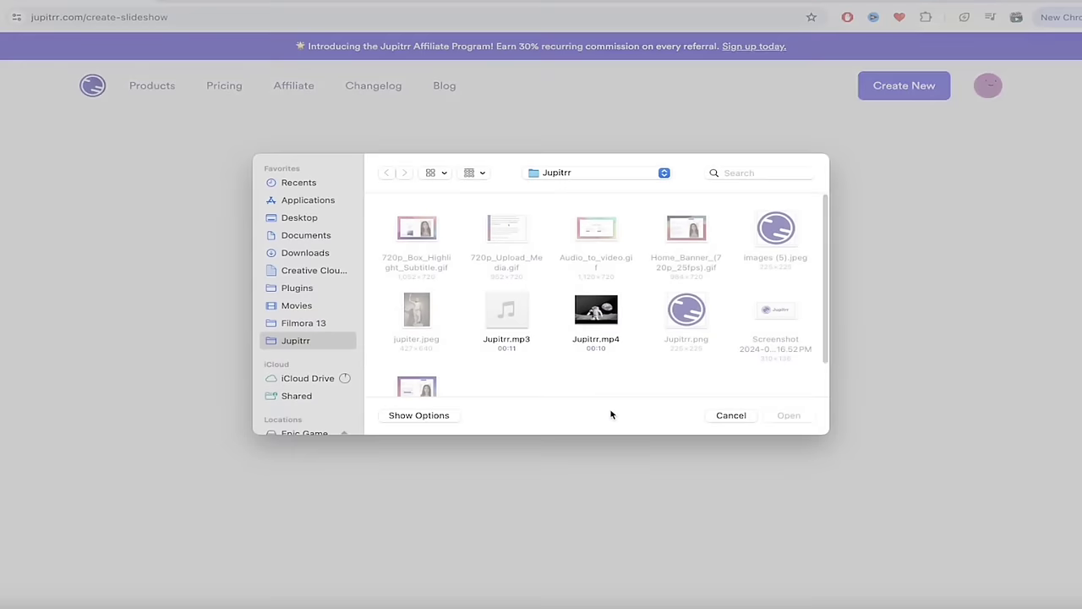
click(513, 341)
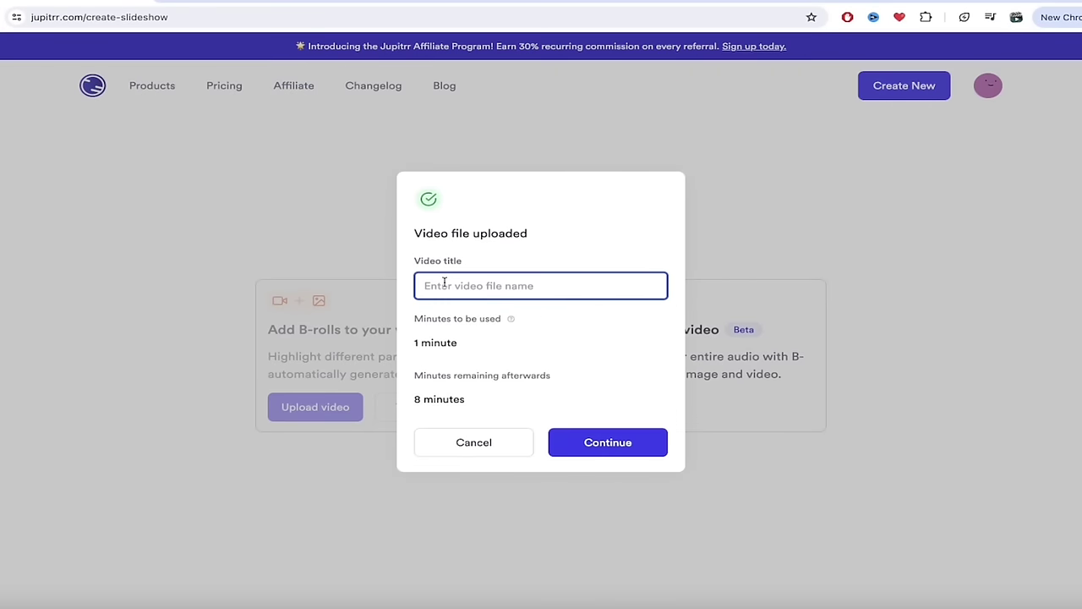
click(444, 285)
text(Ju)
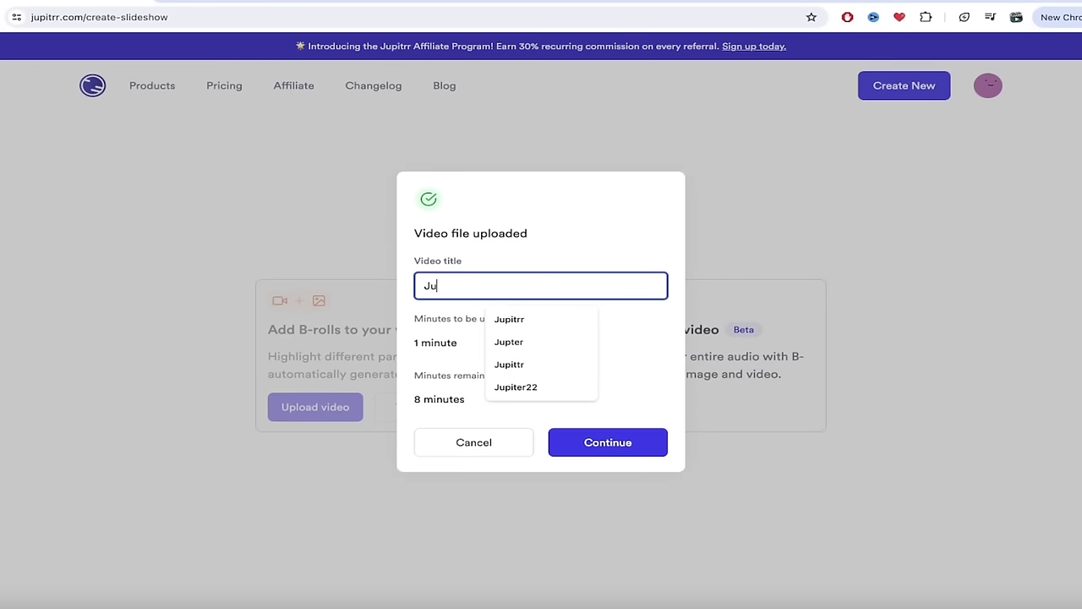
text(piterandUranus)
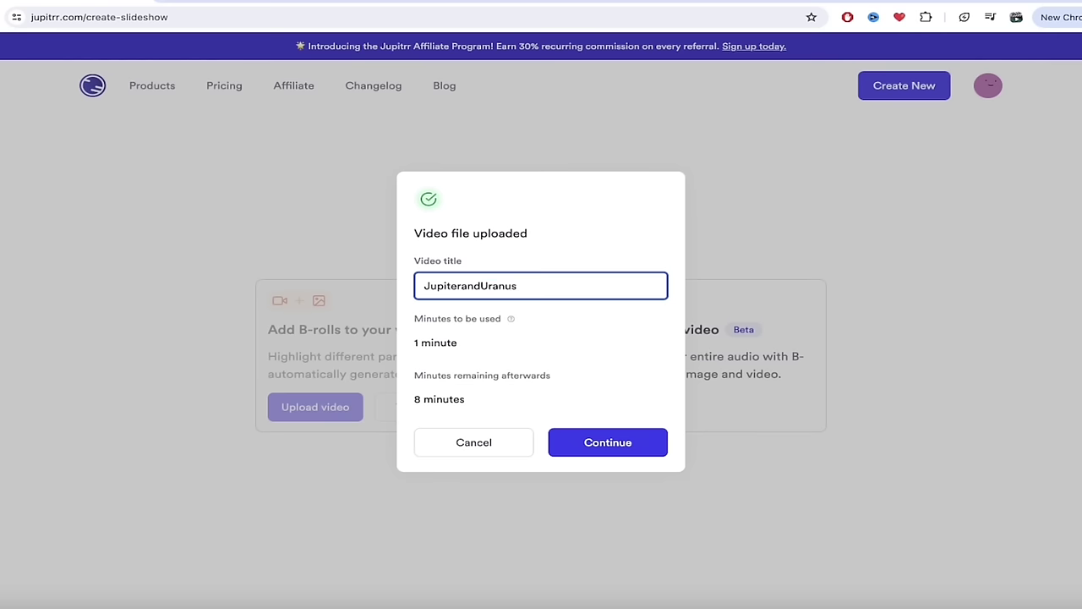
click(577, 440)
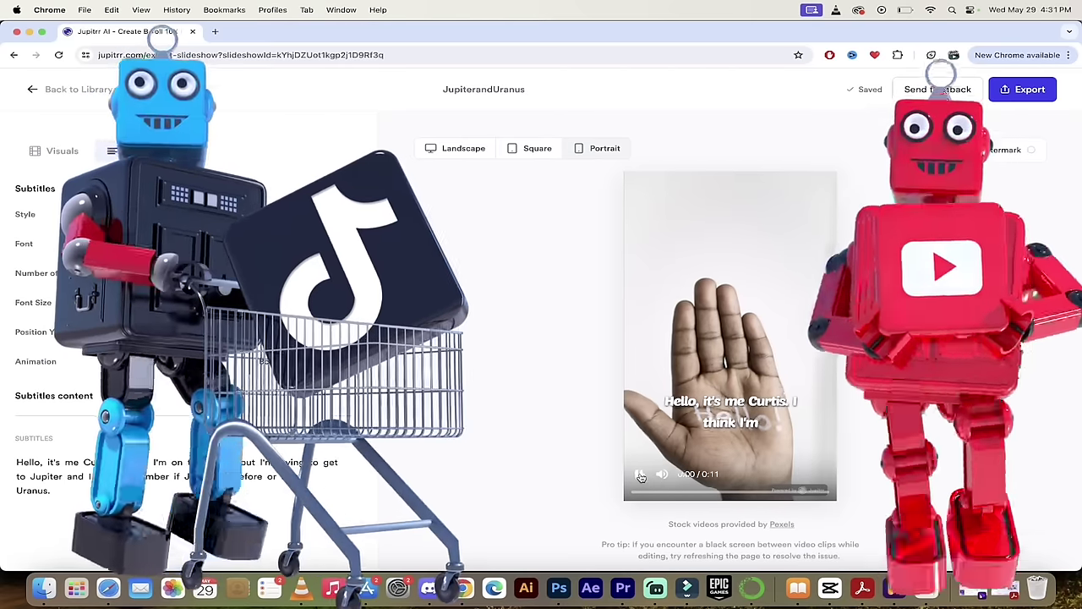
Play the JupiterandUranus preview, pause at 0:06, and rewind to 0:00.
click(640, 477)
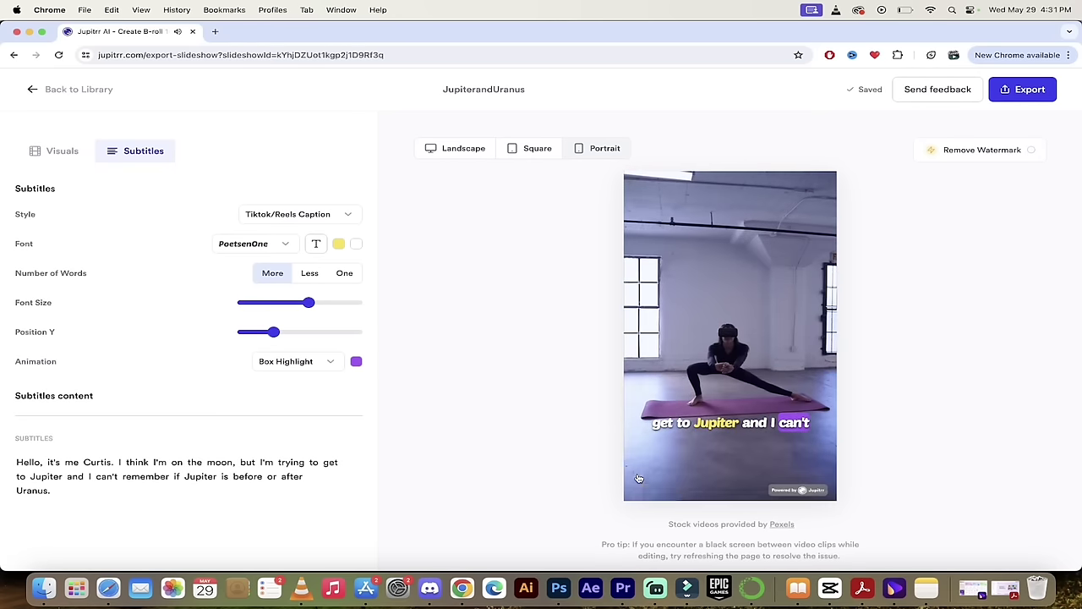
click(691, 457)
drag(735, 495, 634, 494)
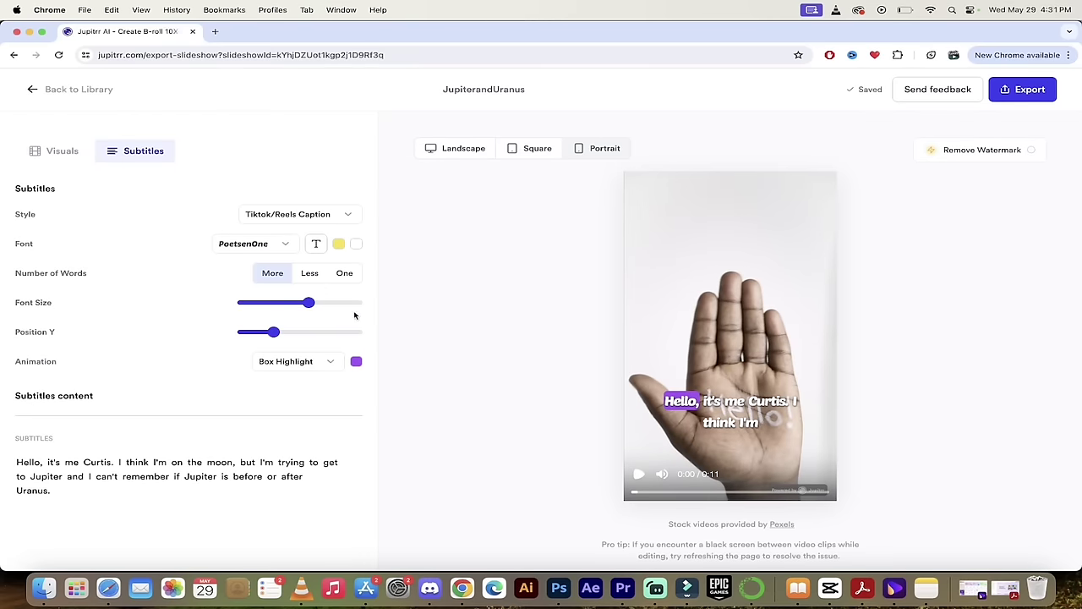
Set the subtitle style to Tiktok/Reels Caption.
click(73, 152)
click(140, 152)
click(320, 216)
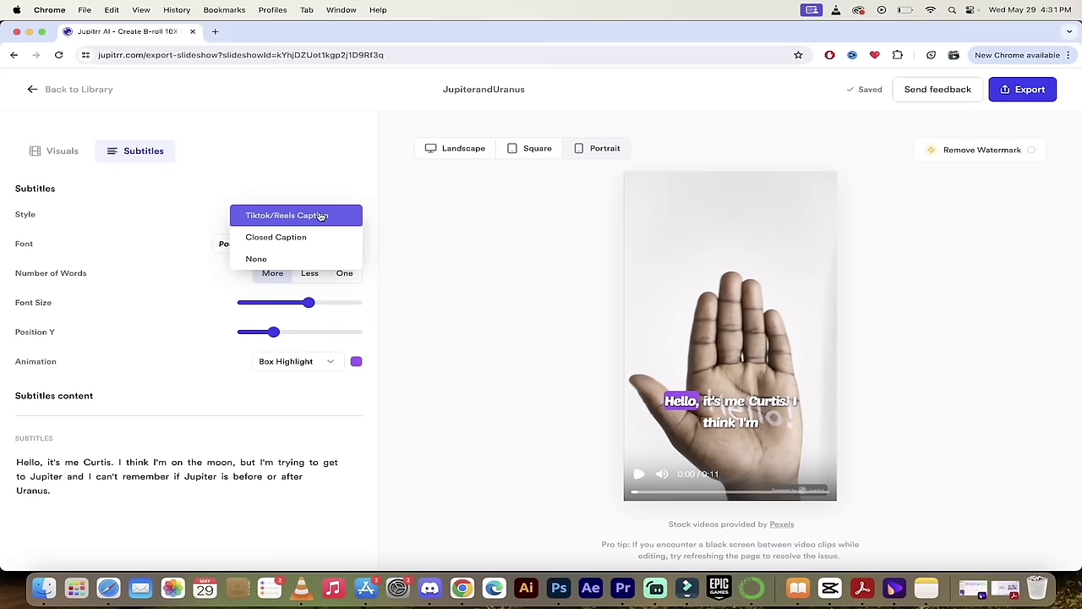
click(281, 258)
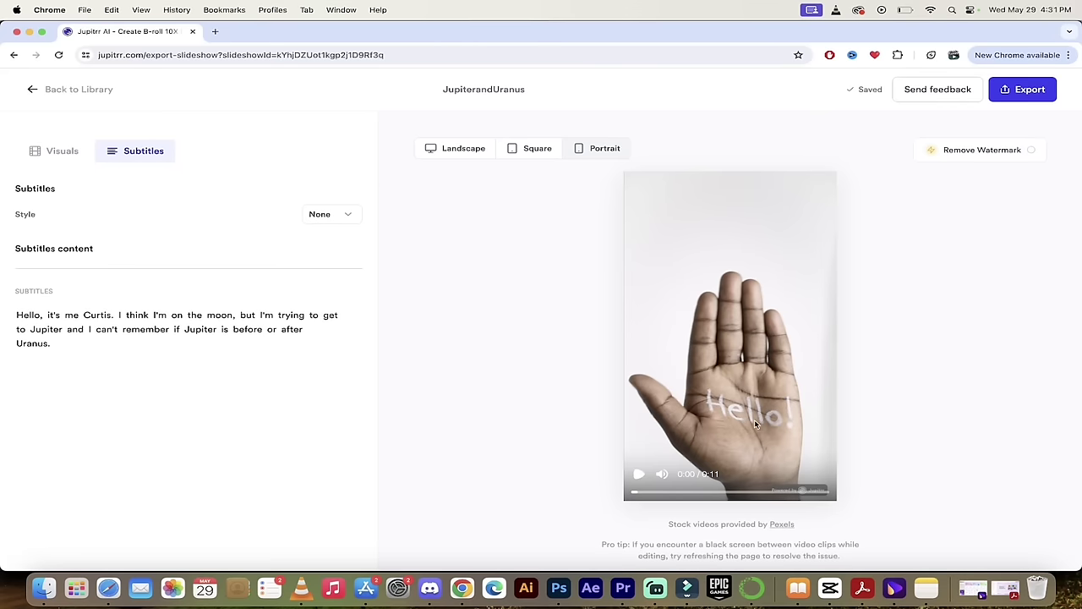
click(338, 215)
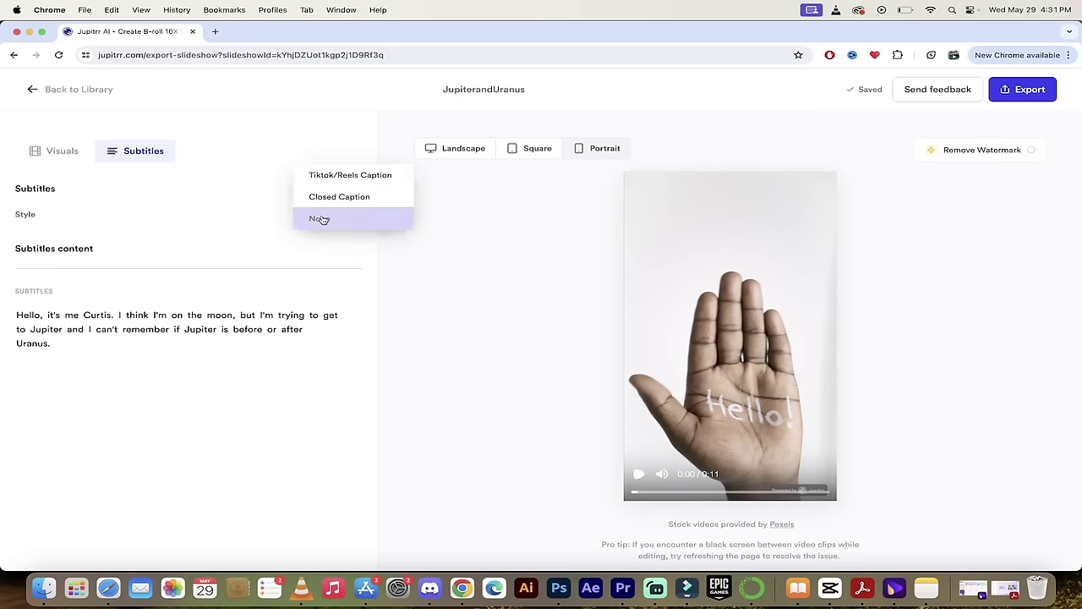
click(345, 173)
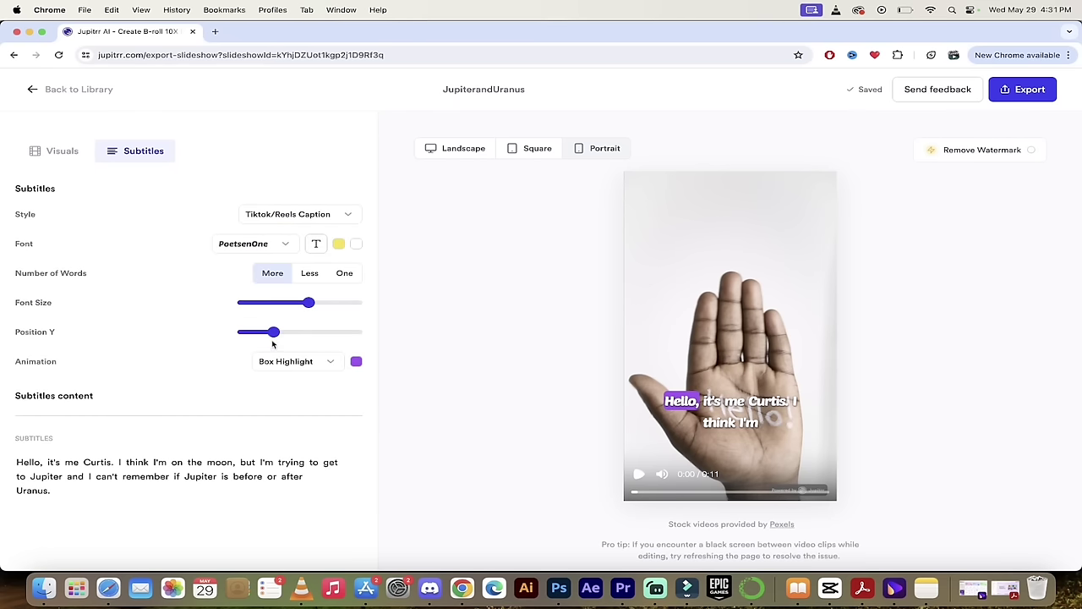
Set Position Y to its maximum so the subtitles sit at the top of the portrait frame.
drag(275, 334, 327, 339)
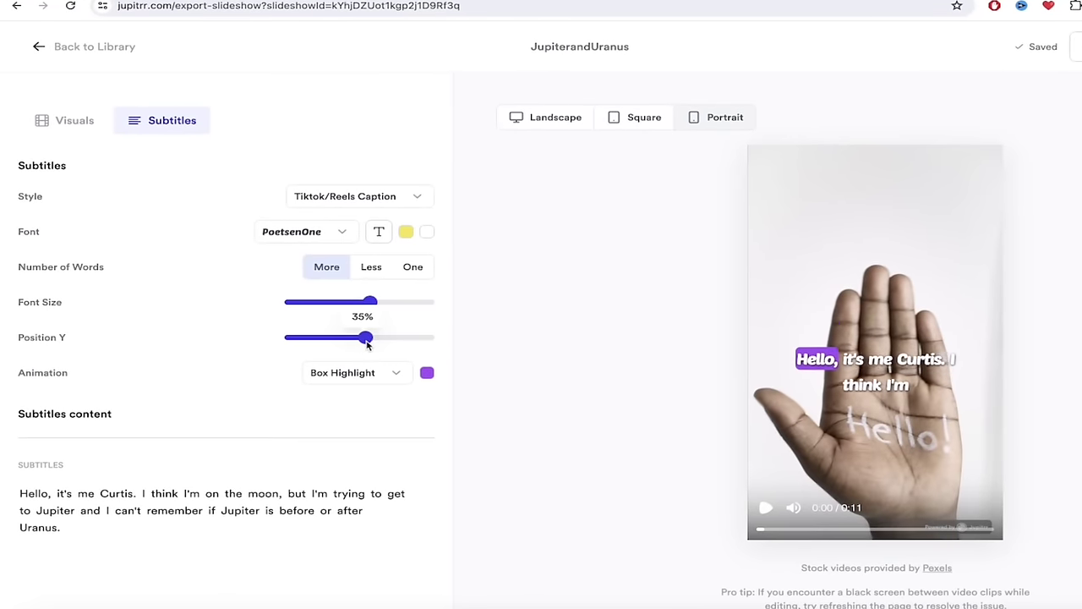
drag(392, 347, 449, 348)
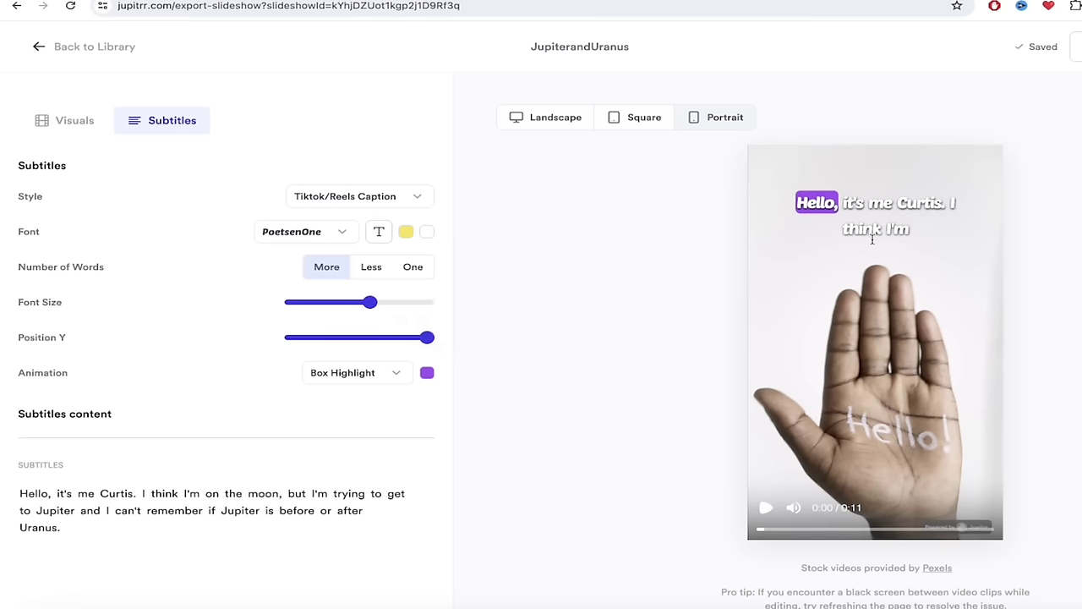
mouse_move(409, 336)
From the 'moon' sentence's B-roll options, choose to pick another clip from the gallery.
click(68, 123)
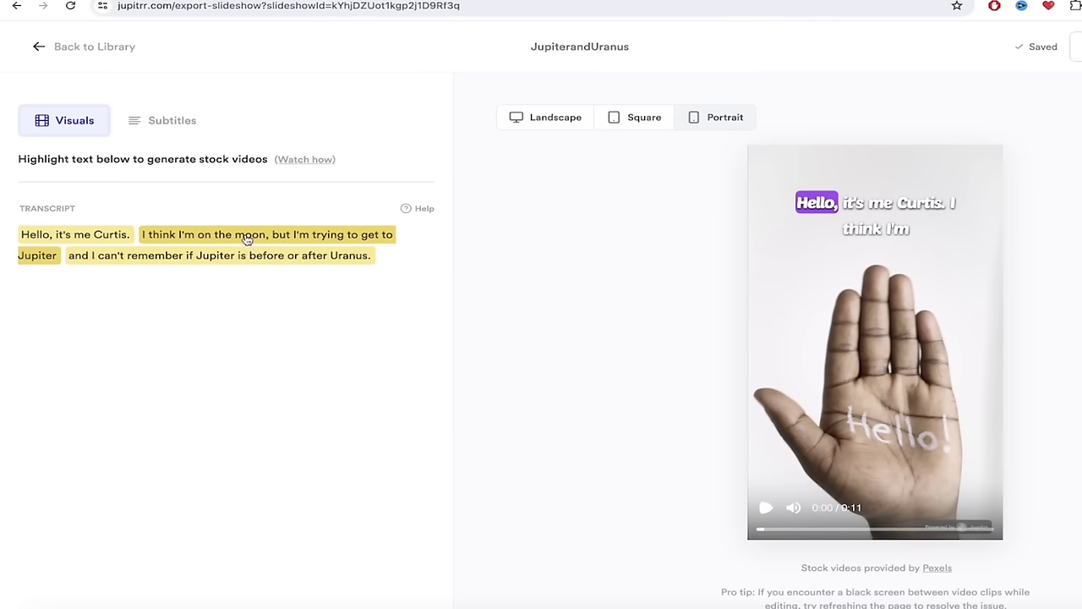
click(247, 239)
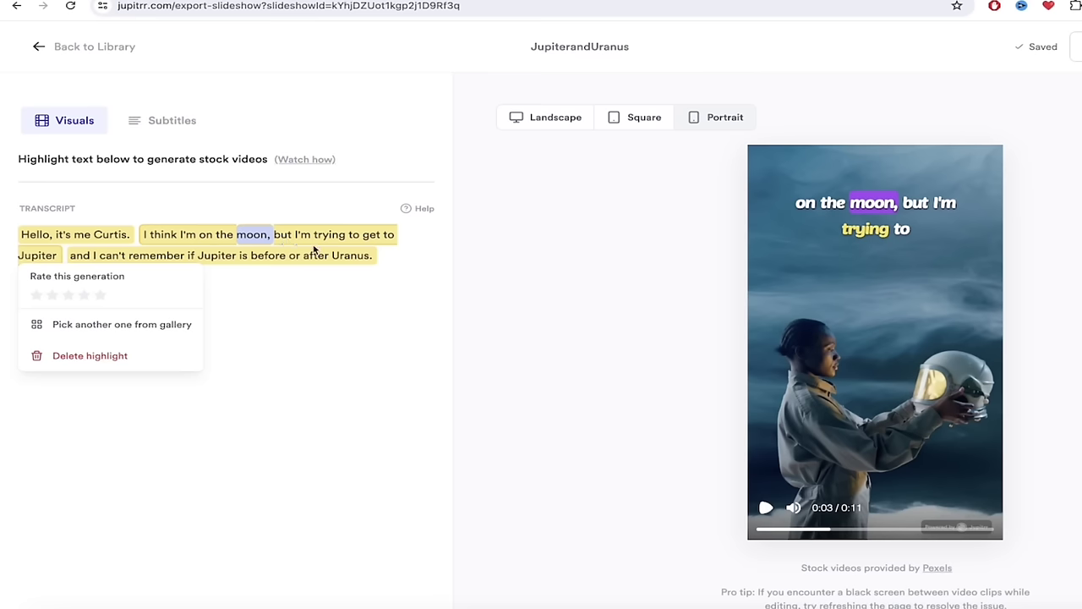
click(282, 238)
click(283, 237)
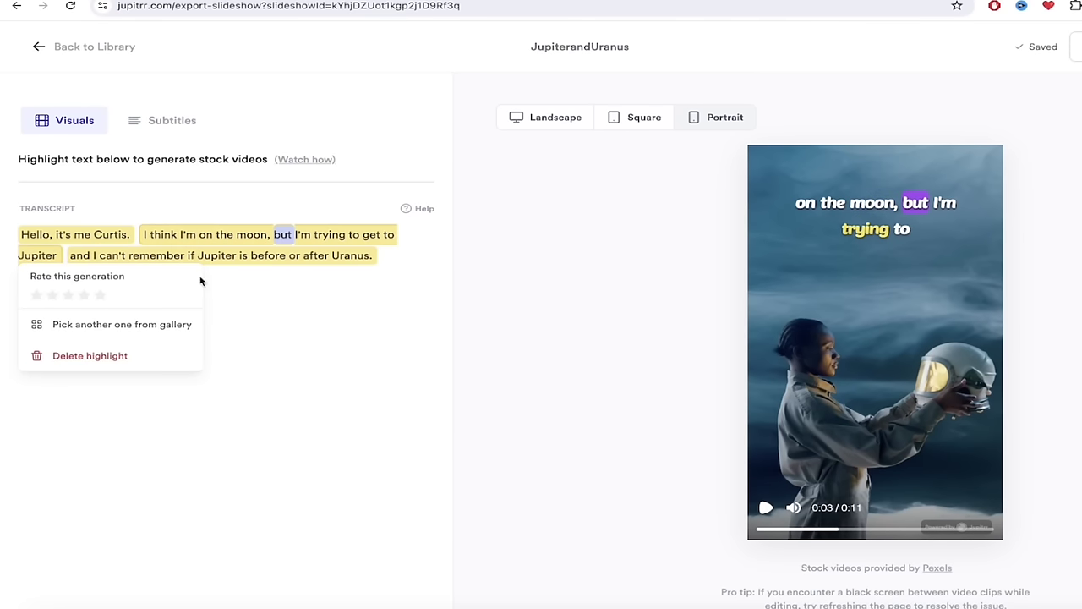
click(140, 327)
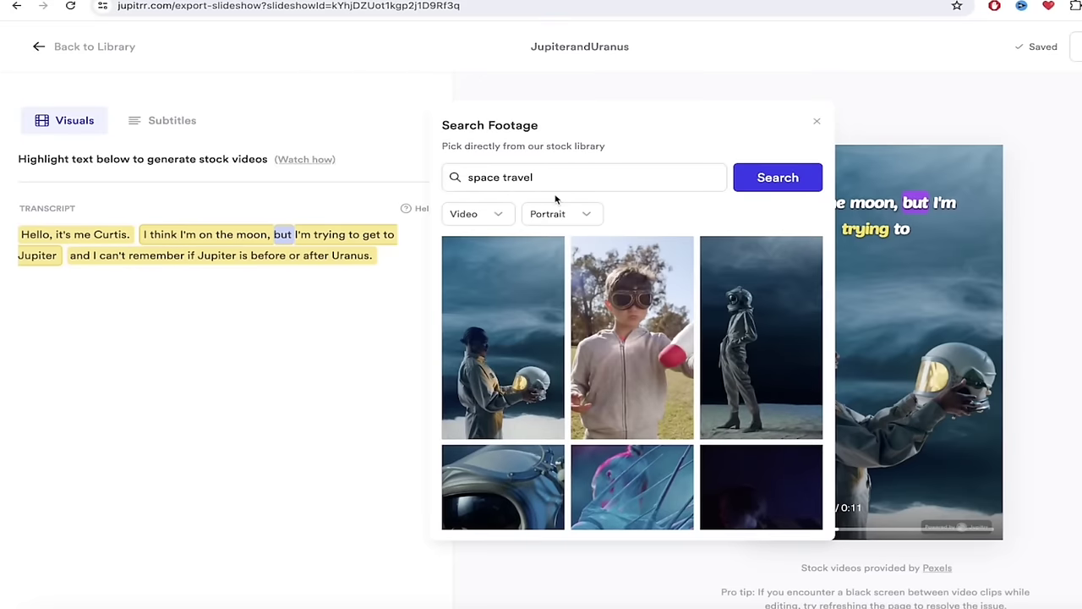
Search the stock footage for 'moon', keeping results limited to video.
double_click(551, 175)
triple_click(552, 175)
text(moon)
click(777, 182)
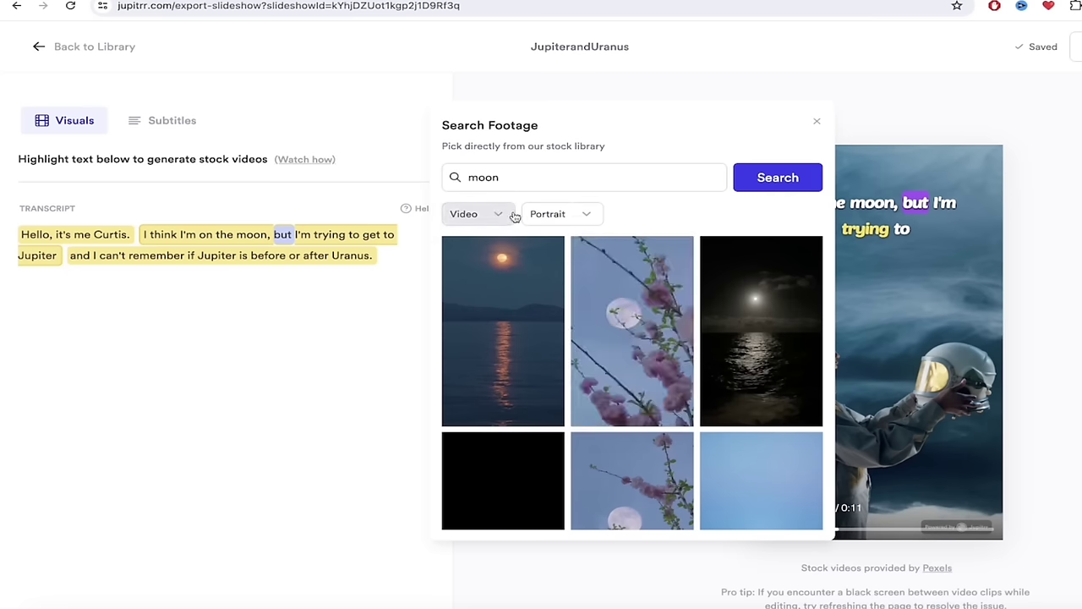
click(511, 216)
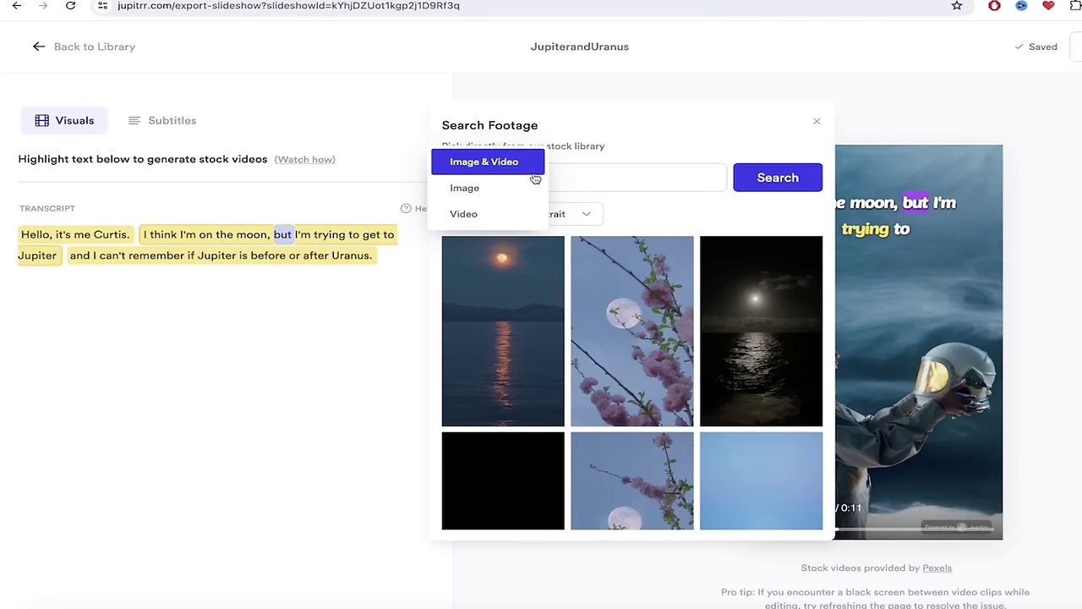
click(655, 213)
Use the full-moon-on-black clip for the moon sentence and pause the preview.
scroll(641, 401, down, 1)
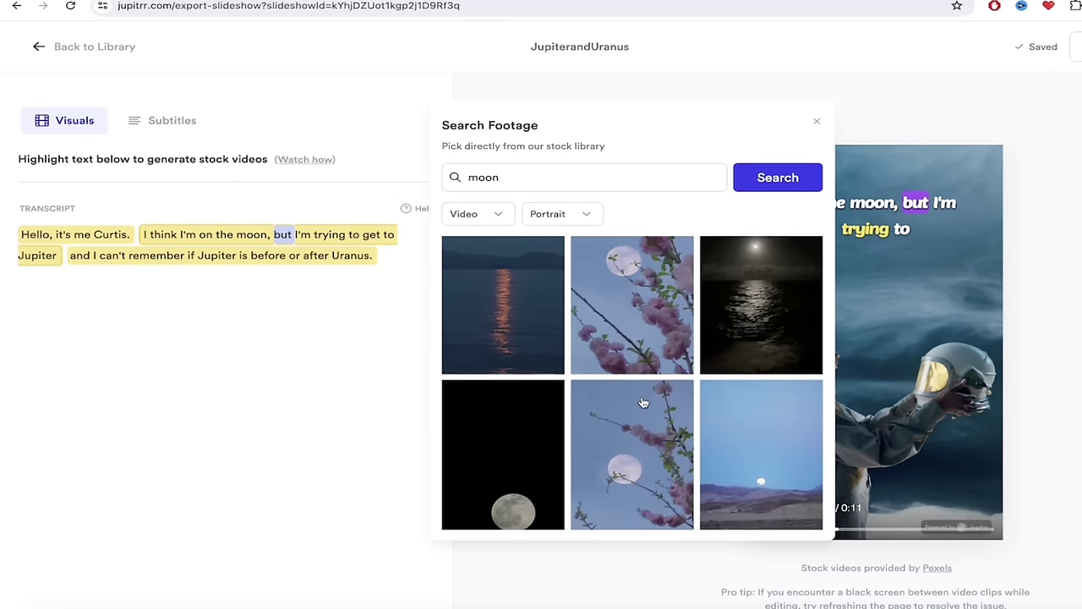
scroll(642, 403, down, 2)
scroll(497, 427, down, 1)
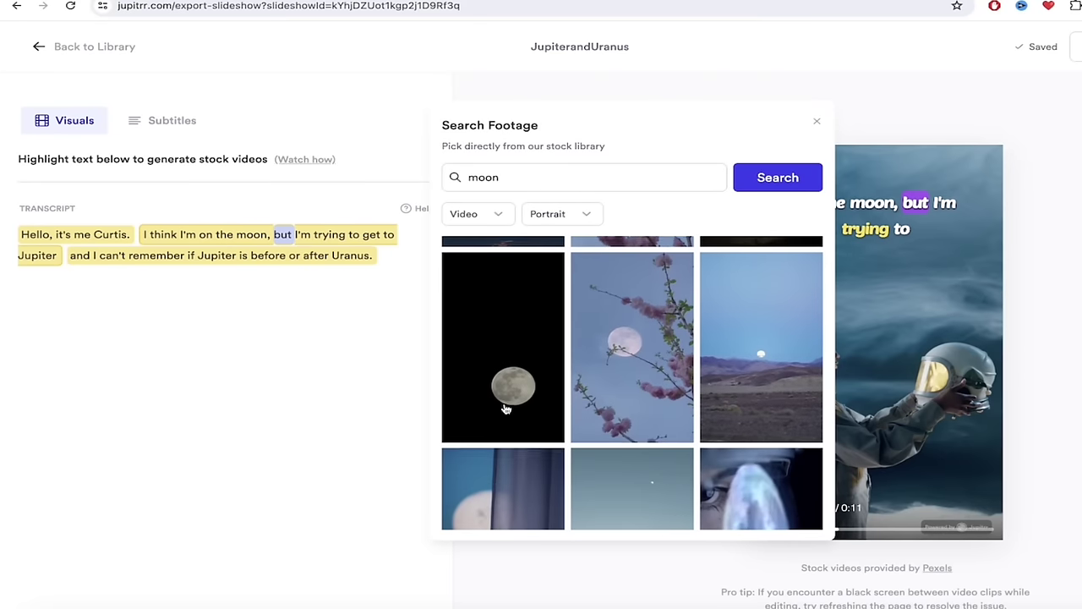
click(511, 378)
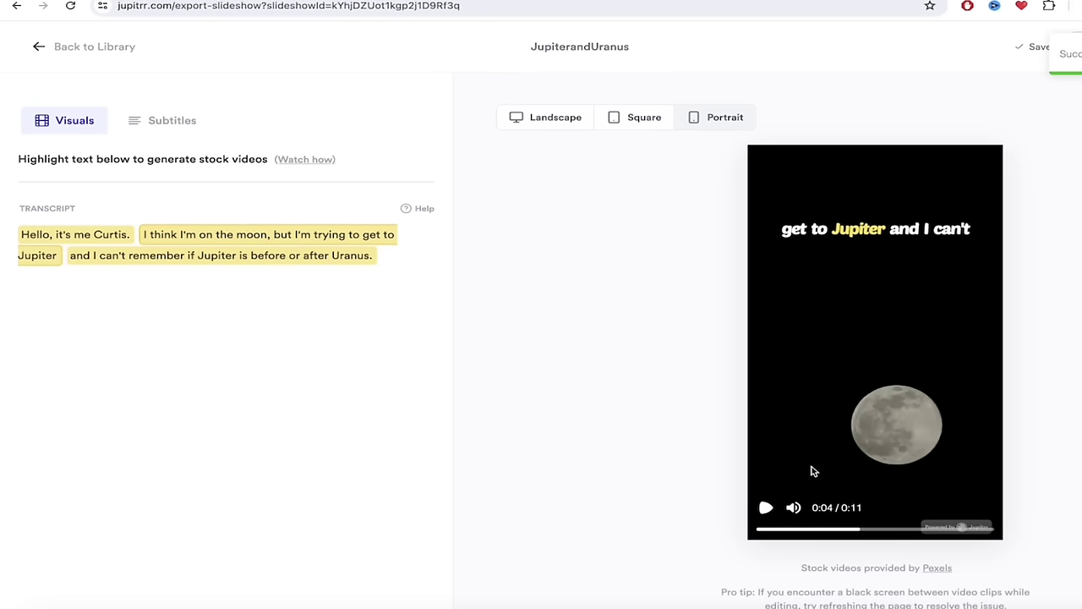
click(765, 508)
Open the gallery search to replace the yoga clip on the 'Jupiter' sentence.
click(295, 241)
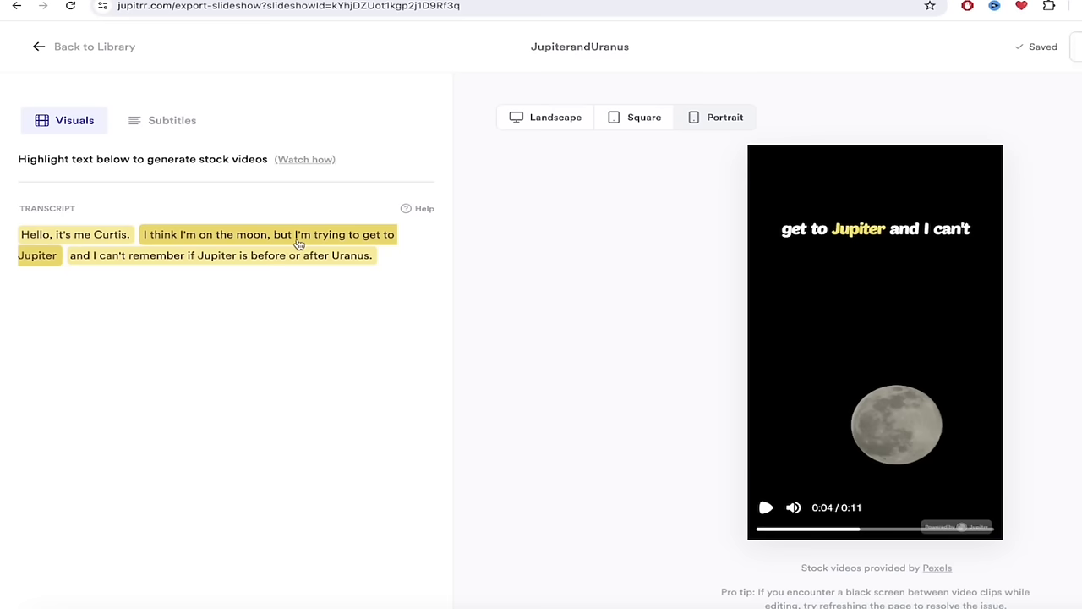
double_click(236, 257)
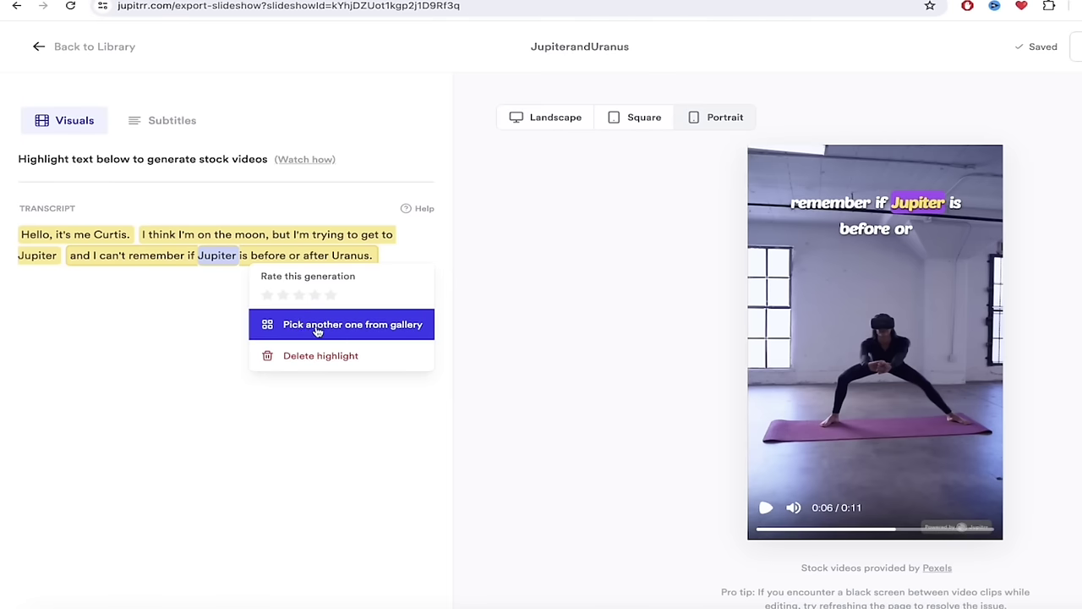
click(359, 330)
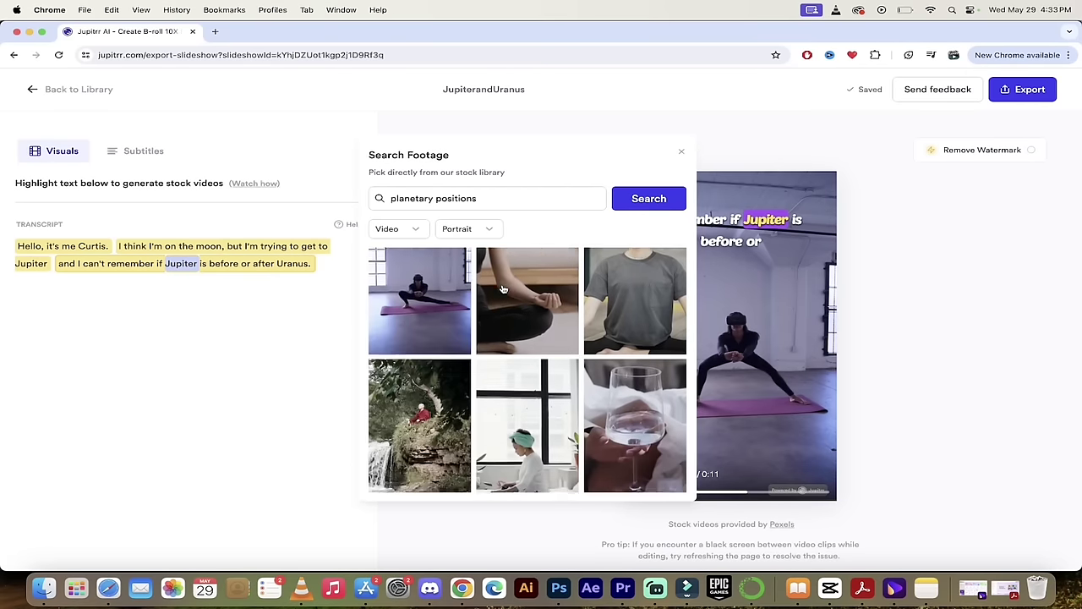
scroll(508, 321, down, 10)
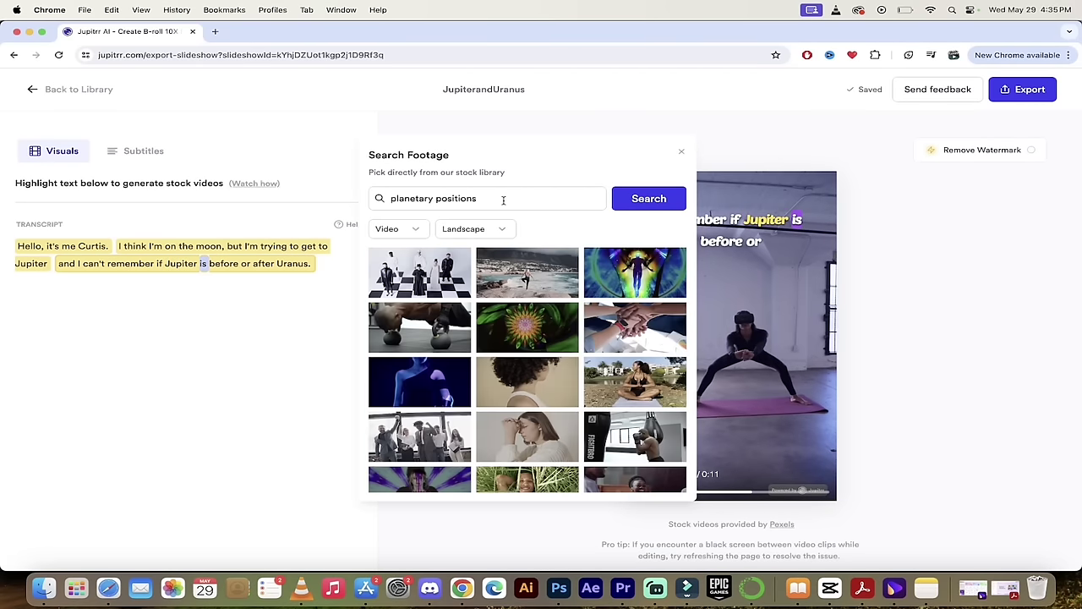
Search the stock footage for 'planets', keeping results limited to video.
triple_click(503, 199)
text(milky way)
drag(453, 200, 385, 200)
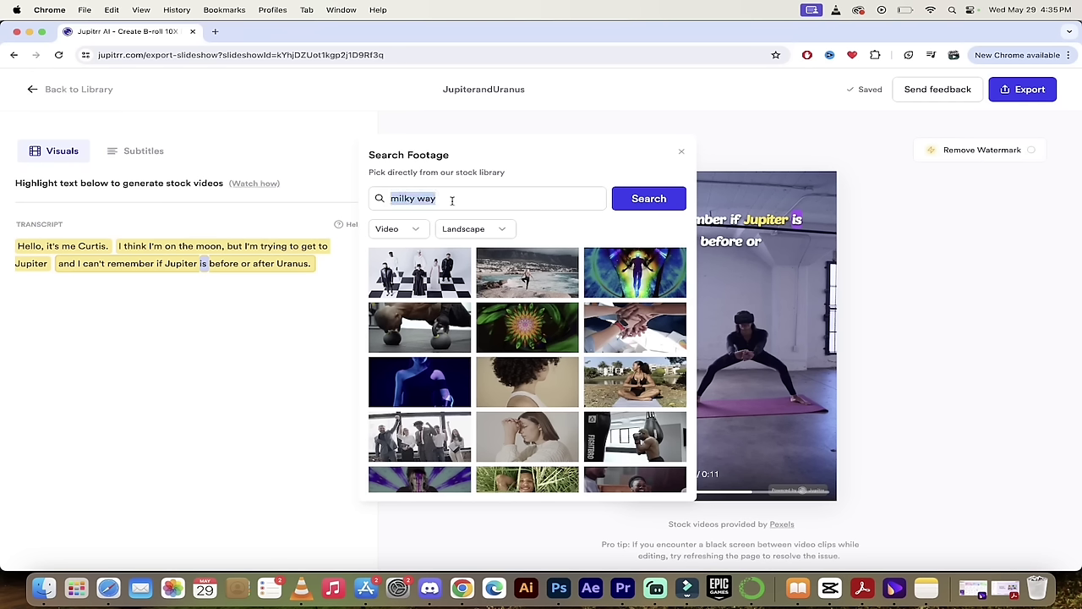
text(planets)
click(636, 199)
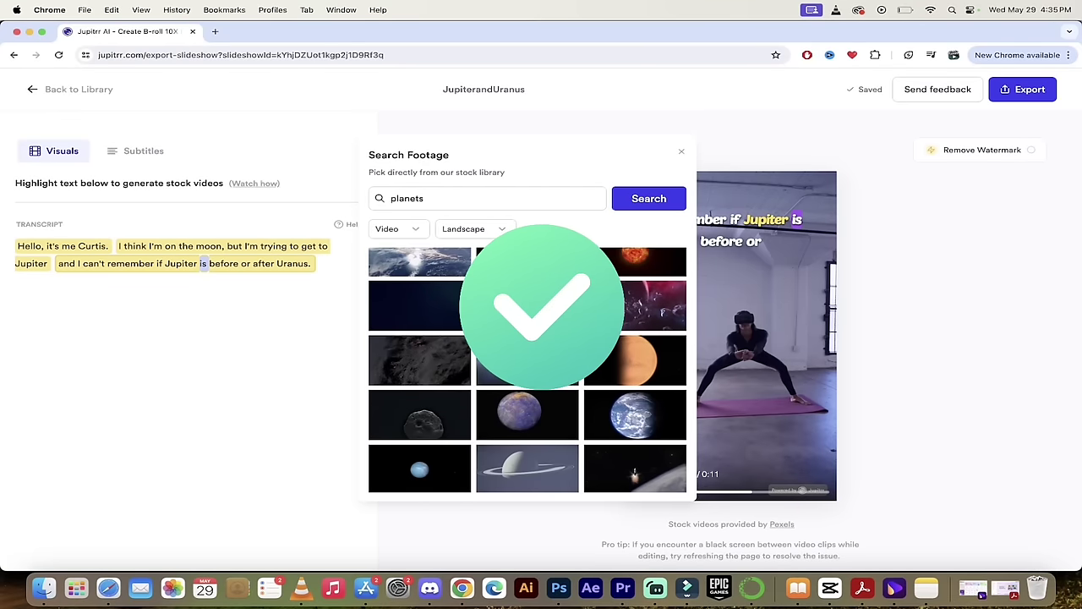
scroll(549, 338, down, 3)
click(419, 233)
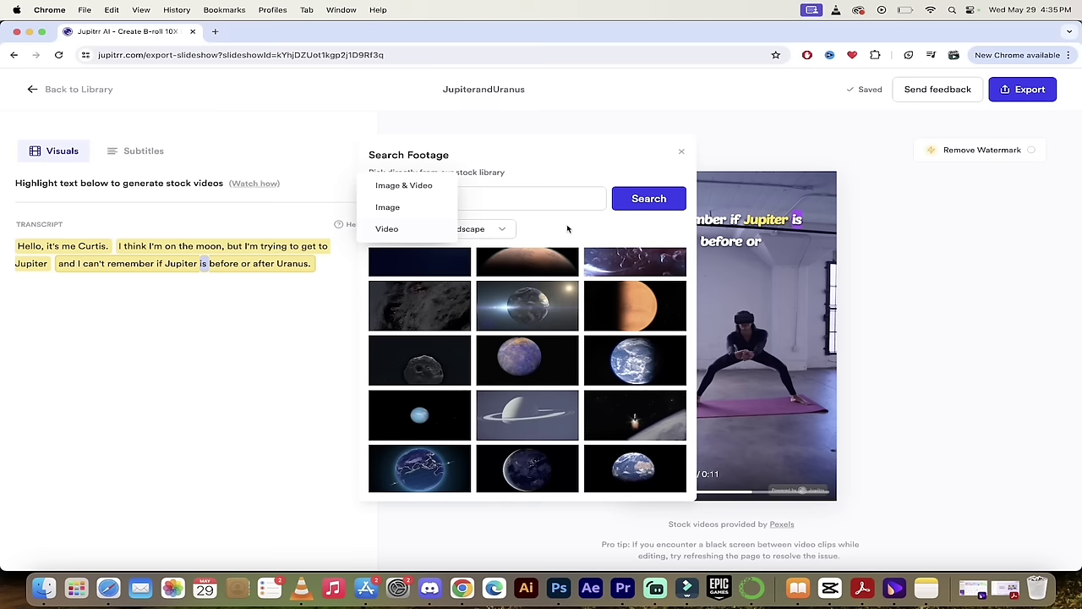
click(501, 228)
Use the Jupiter planet clip for the Jupiter sentence and start the preview.
scroll(487, 347, down, 2)
scroll(487, 347, down, 3)
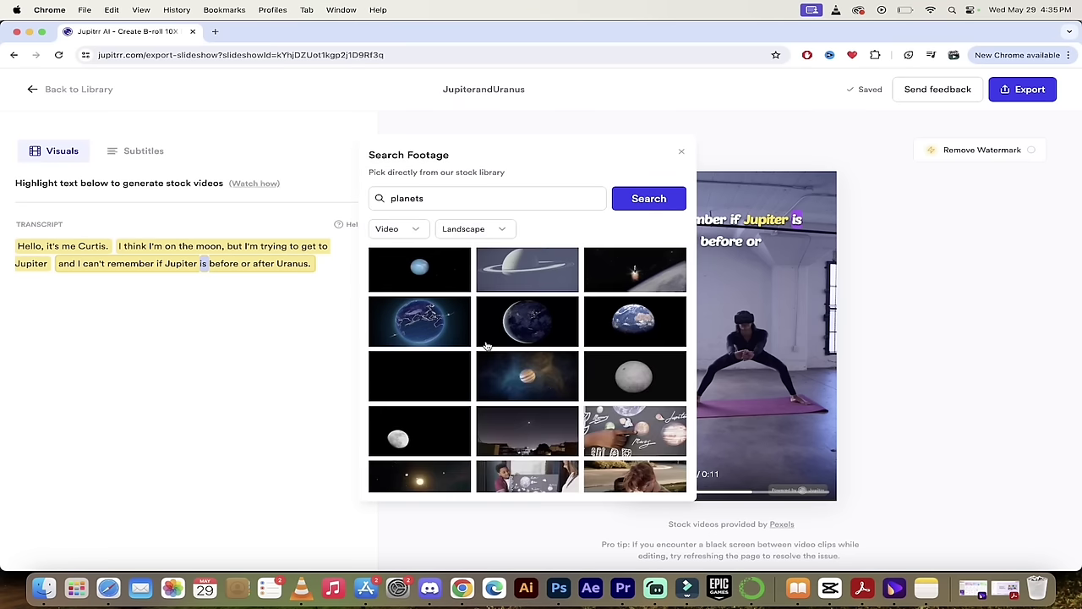
click(536, 361)
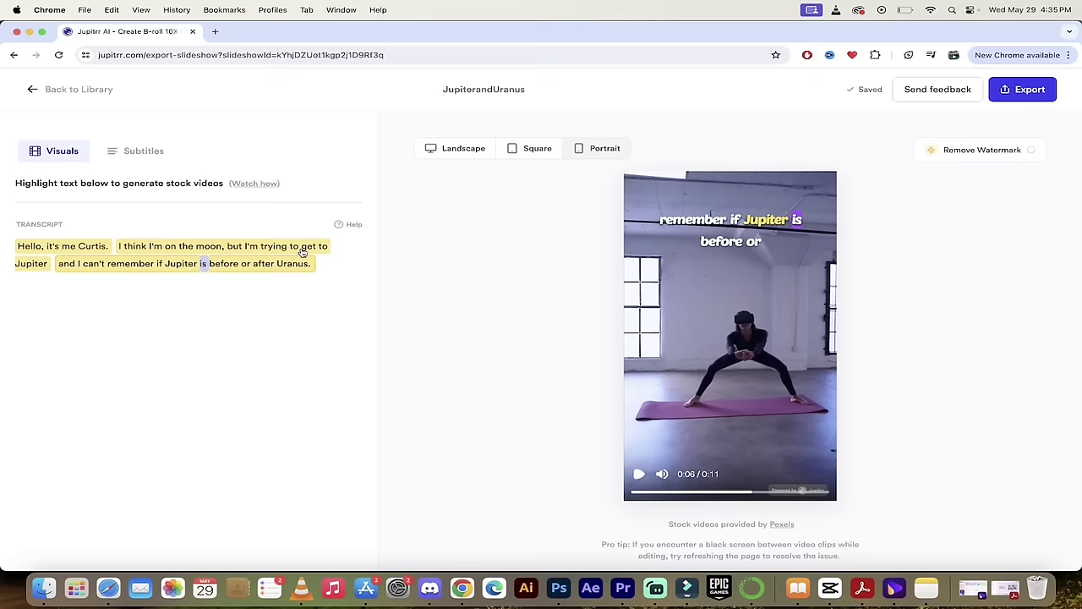
click(634, 412)
Mute the preview and play it from the beginning.
click(661, 473)
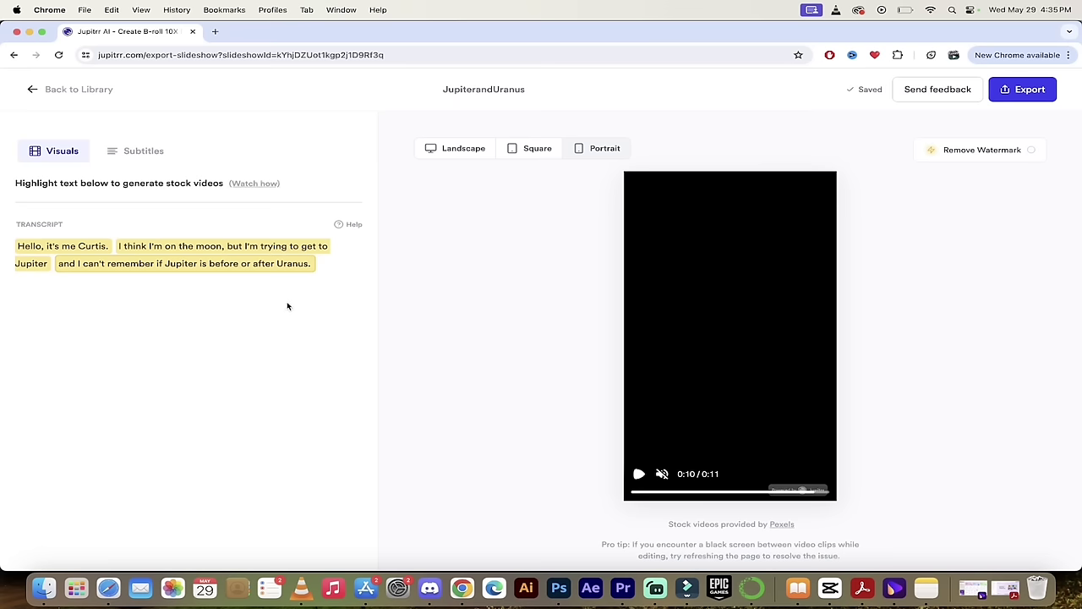
click(639, 474)
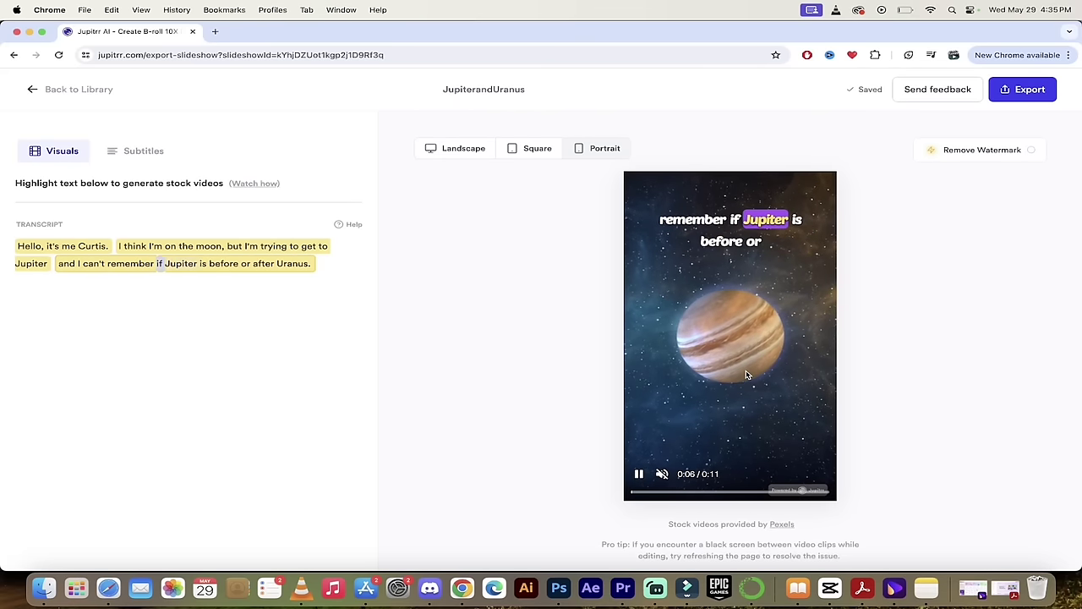
Pause the preview and export the JupiterandUranus video.
click(640, 475)
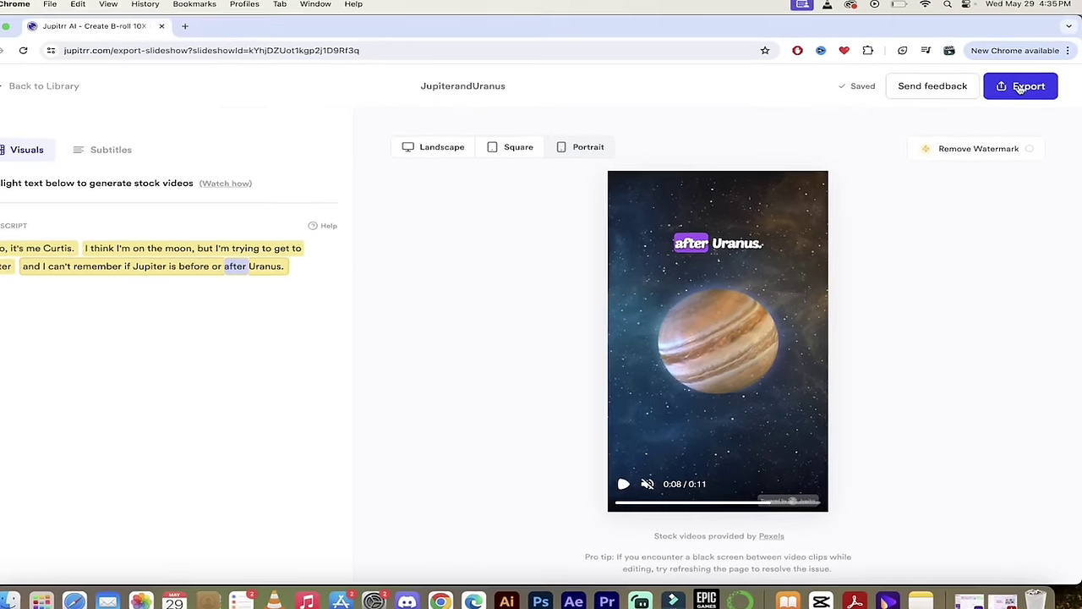
click(1019, 87)
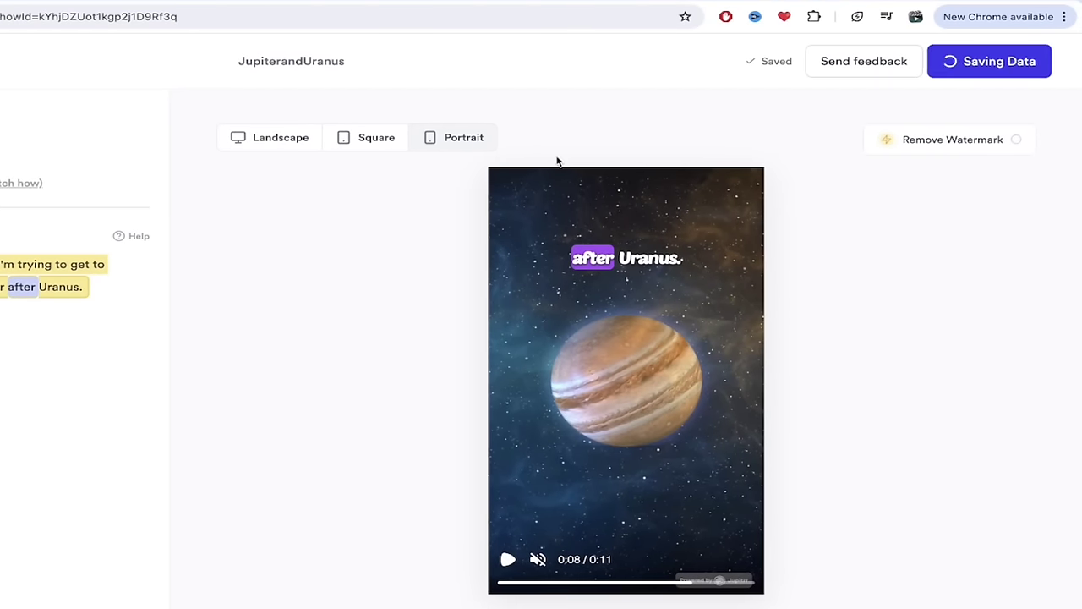